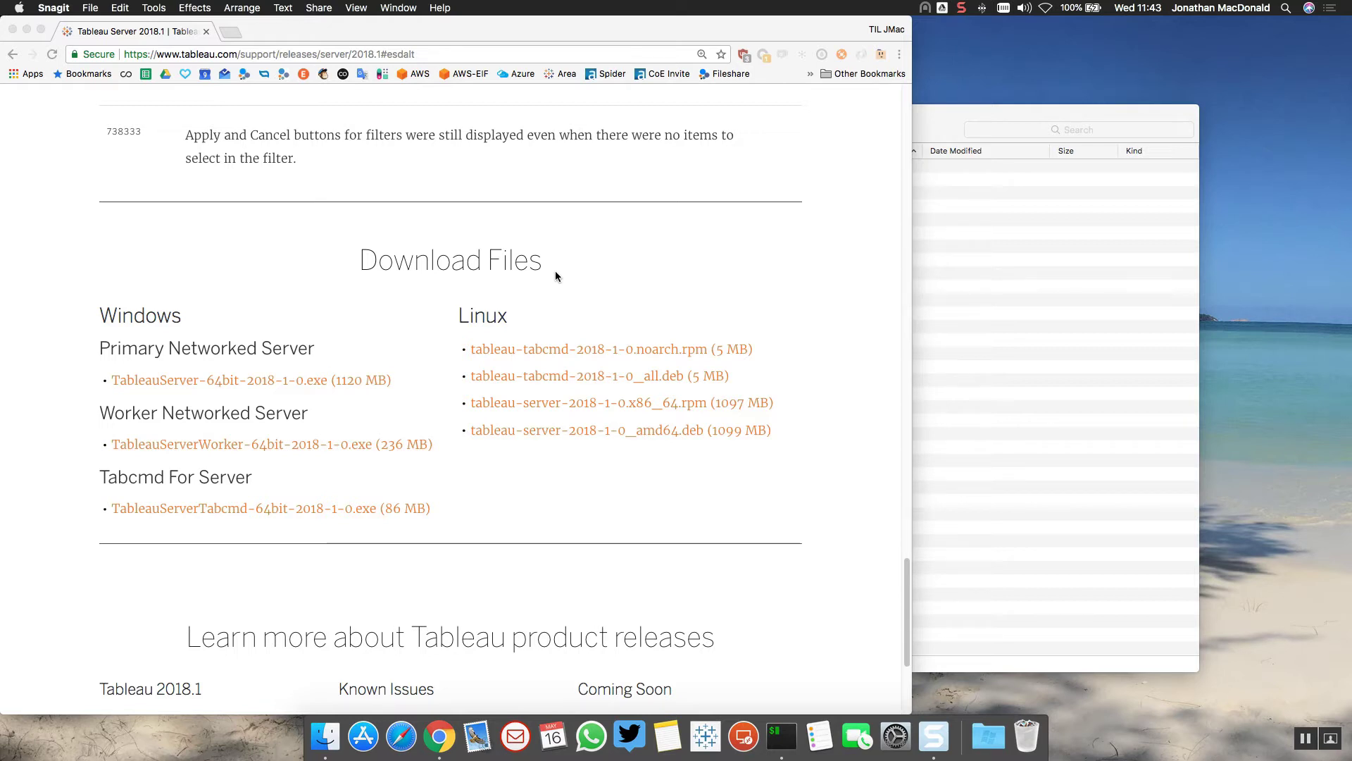
# Reload the Tableau Server release page in Chrome
pyautogui.click(227, 54)
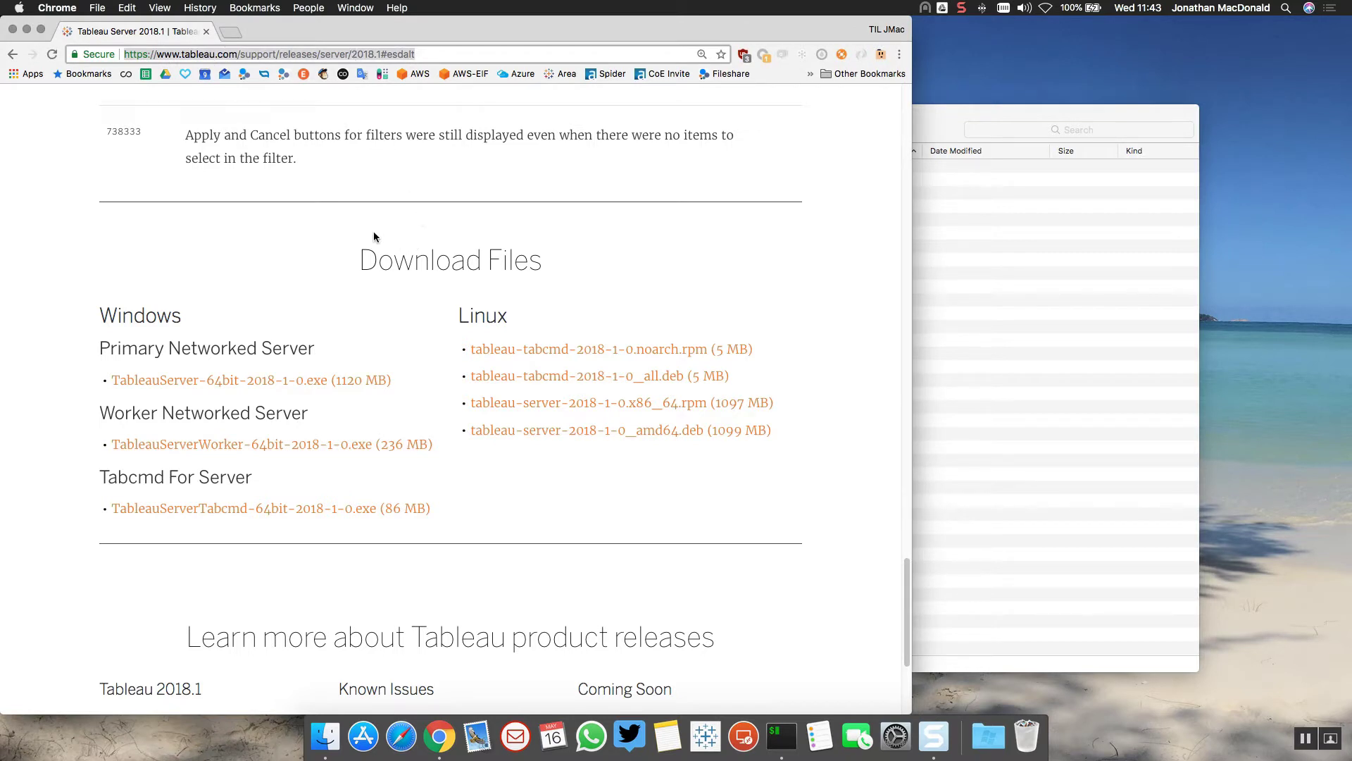
pyautogui.click(353, 54)
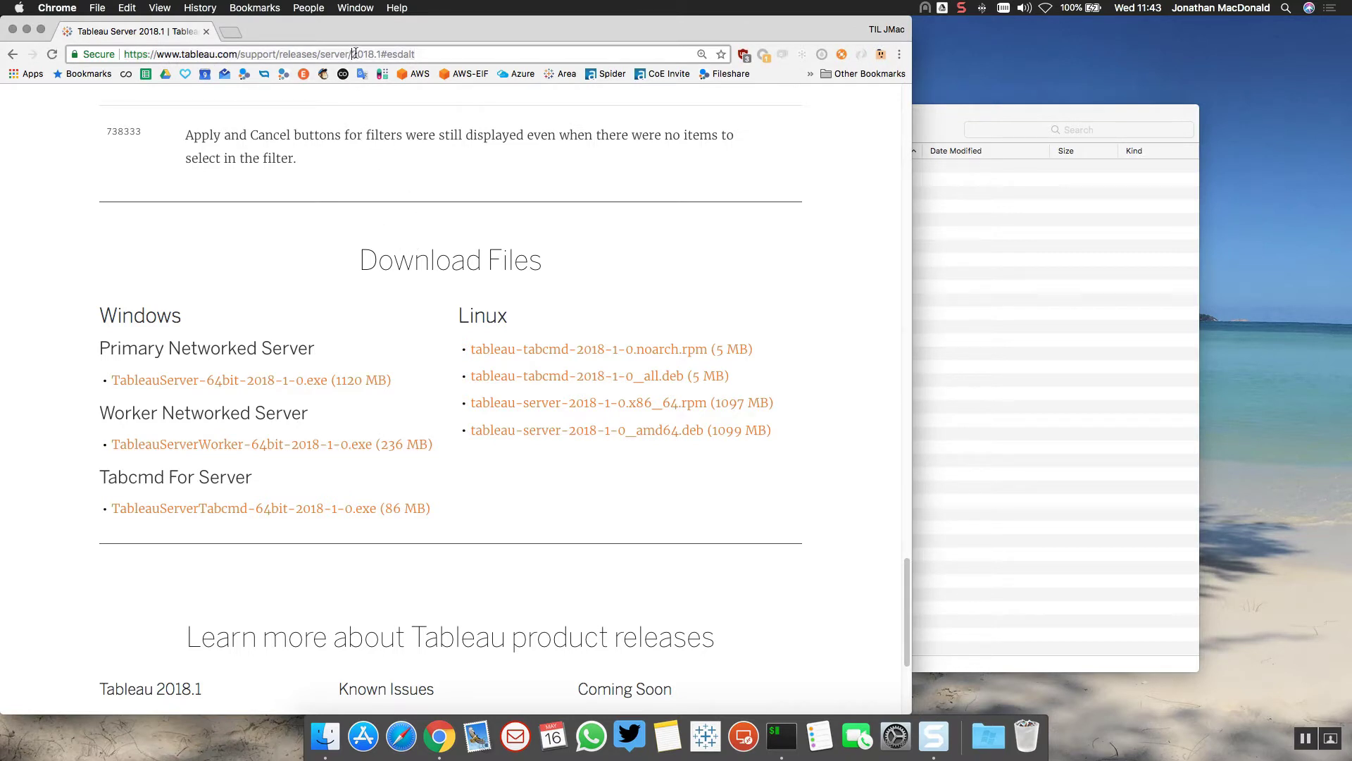
pyautogui.moveTo(353, 54); pyautogui.dragTo(416, 55)
pyautogui.press('Return')
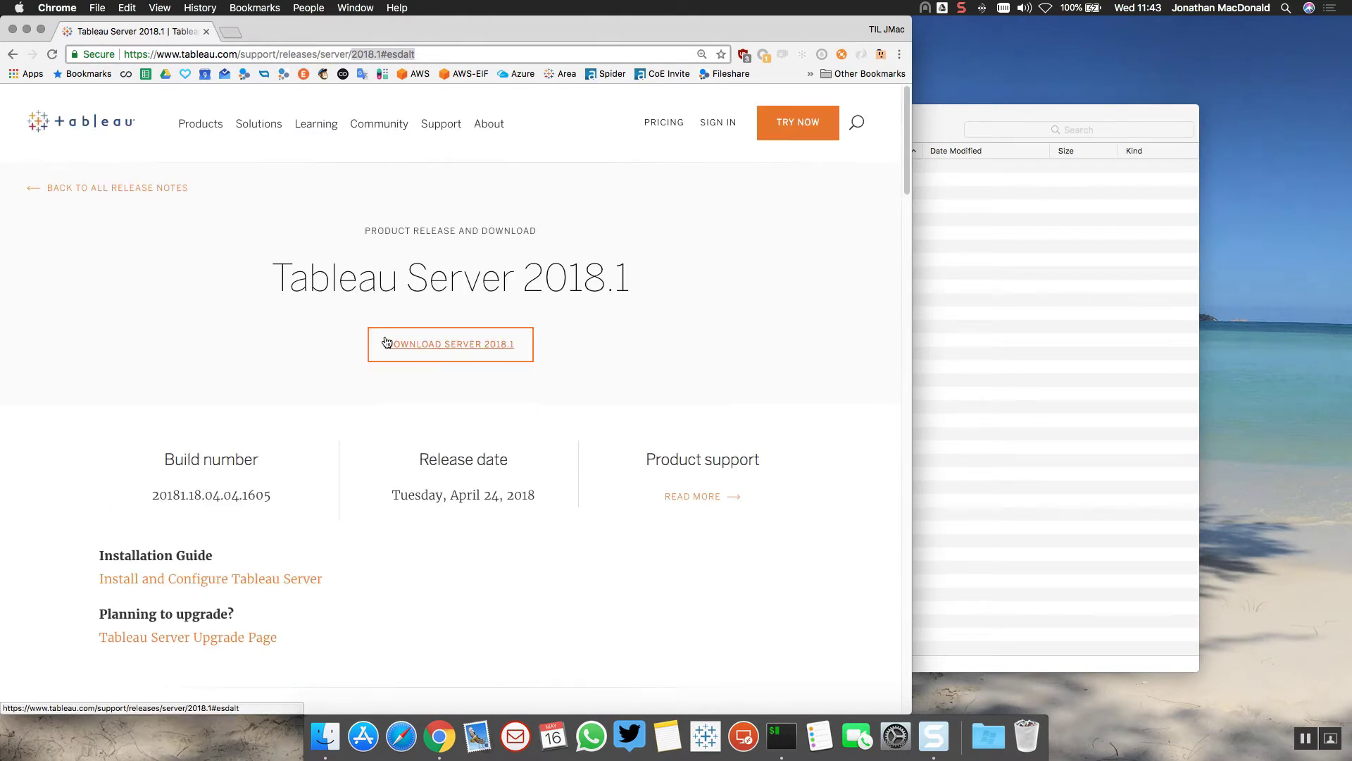
# Save tableau-tabcmd-2018-1-0_all.deb from the Linux downloads into the tabcmd-testing folder
pyautogui.click(436, 343)
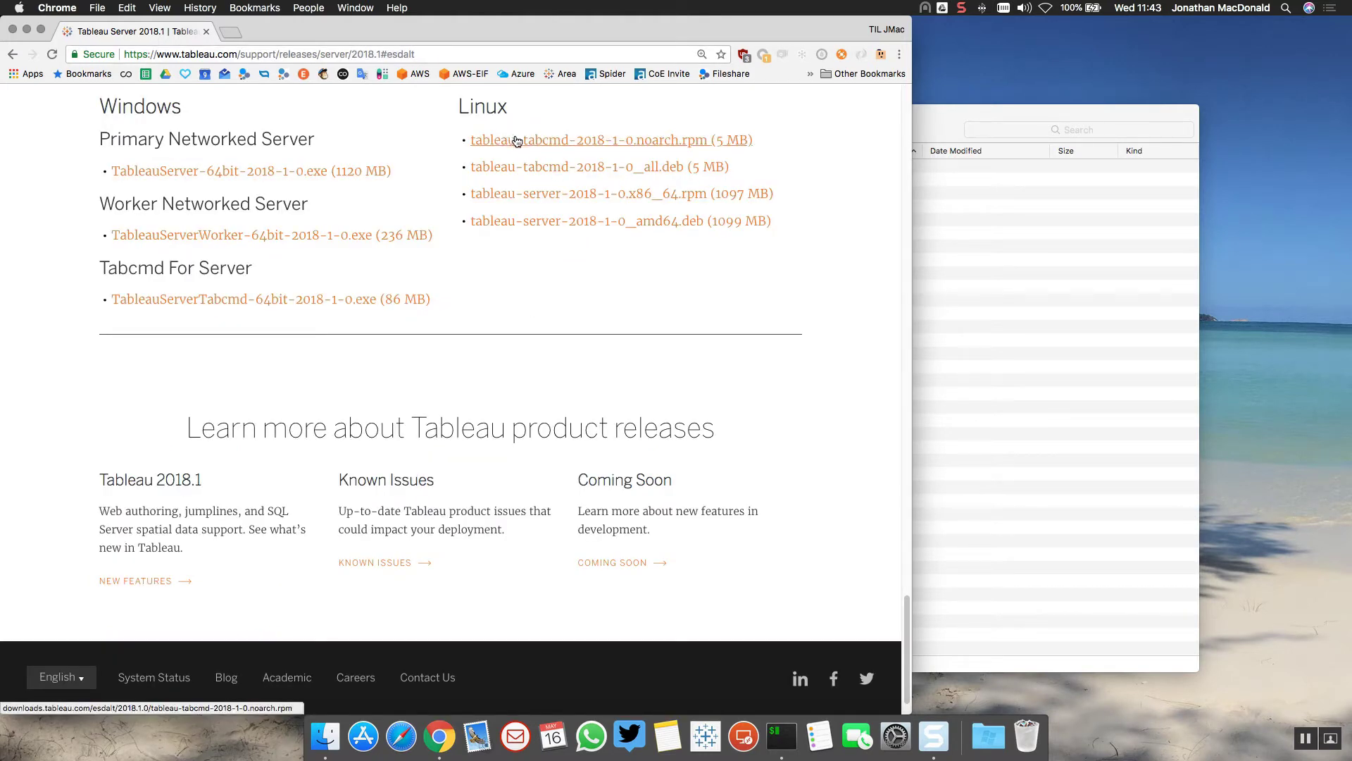
pyautogui.doubleClick(497, 107)
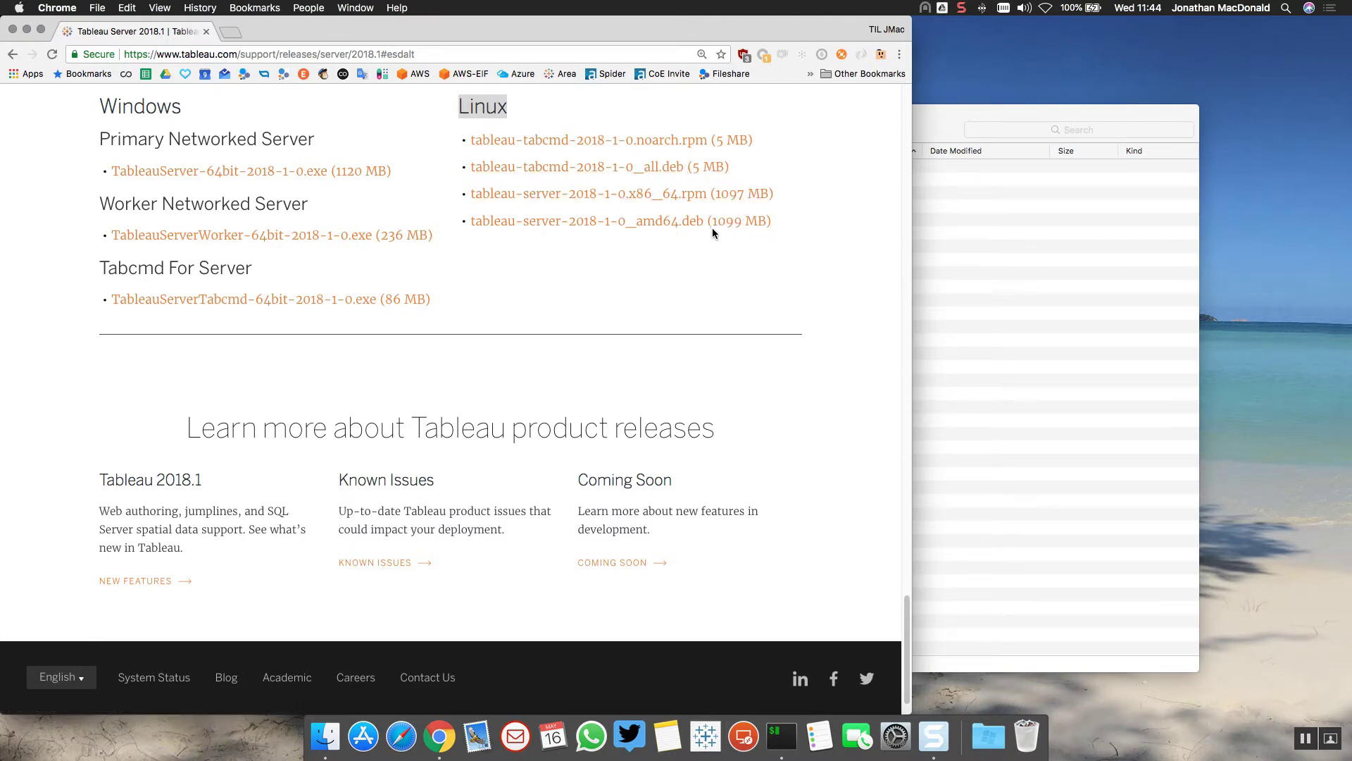
pyautogui.click(676, 172)
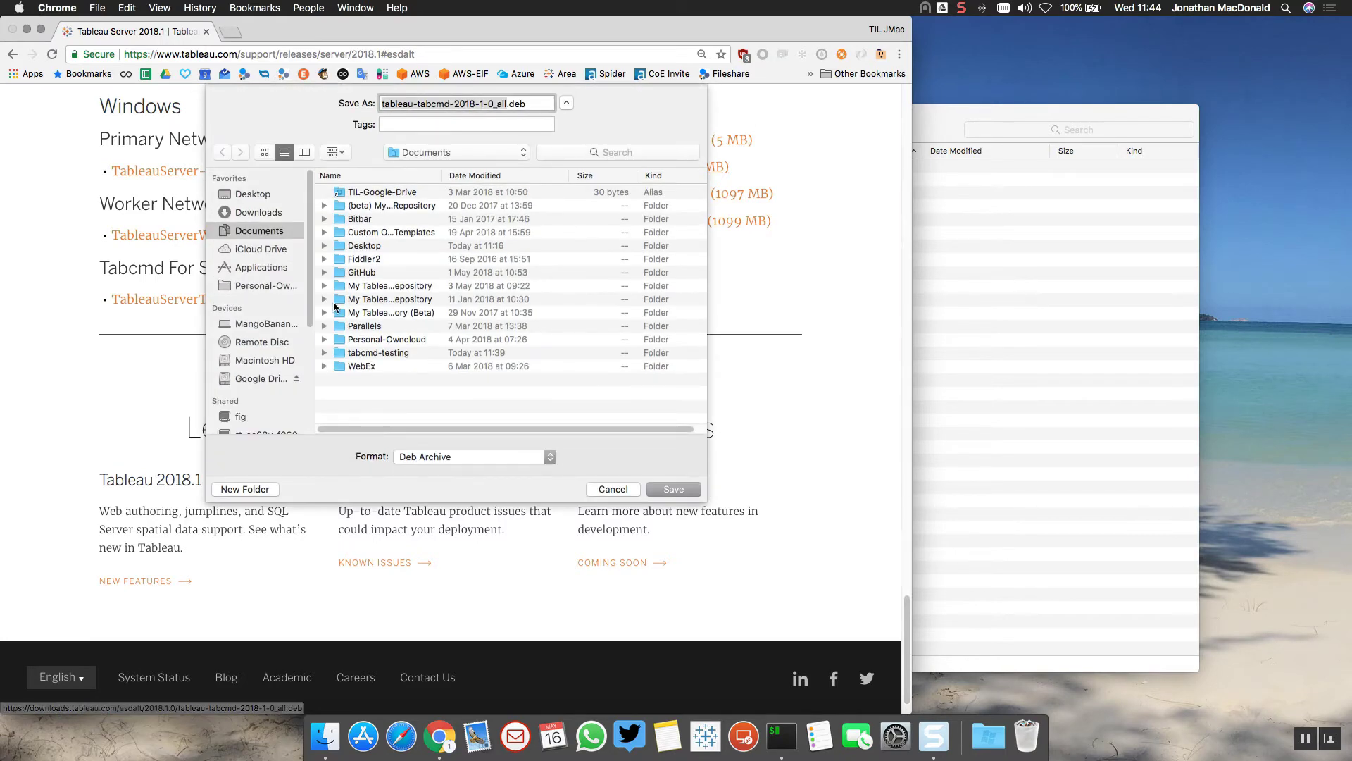
pyautogui.doubleClick(368, 351)
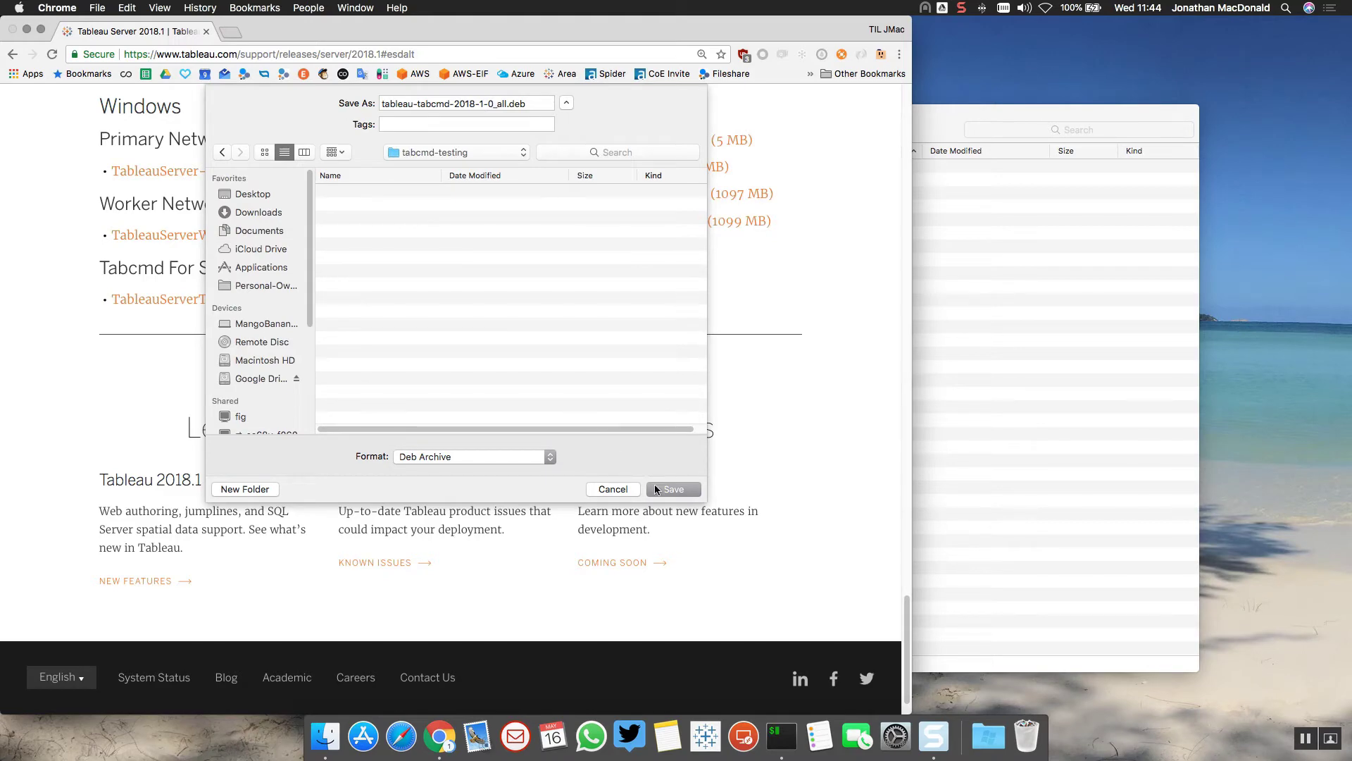
pyautogui.click(672, 488)
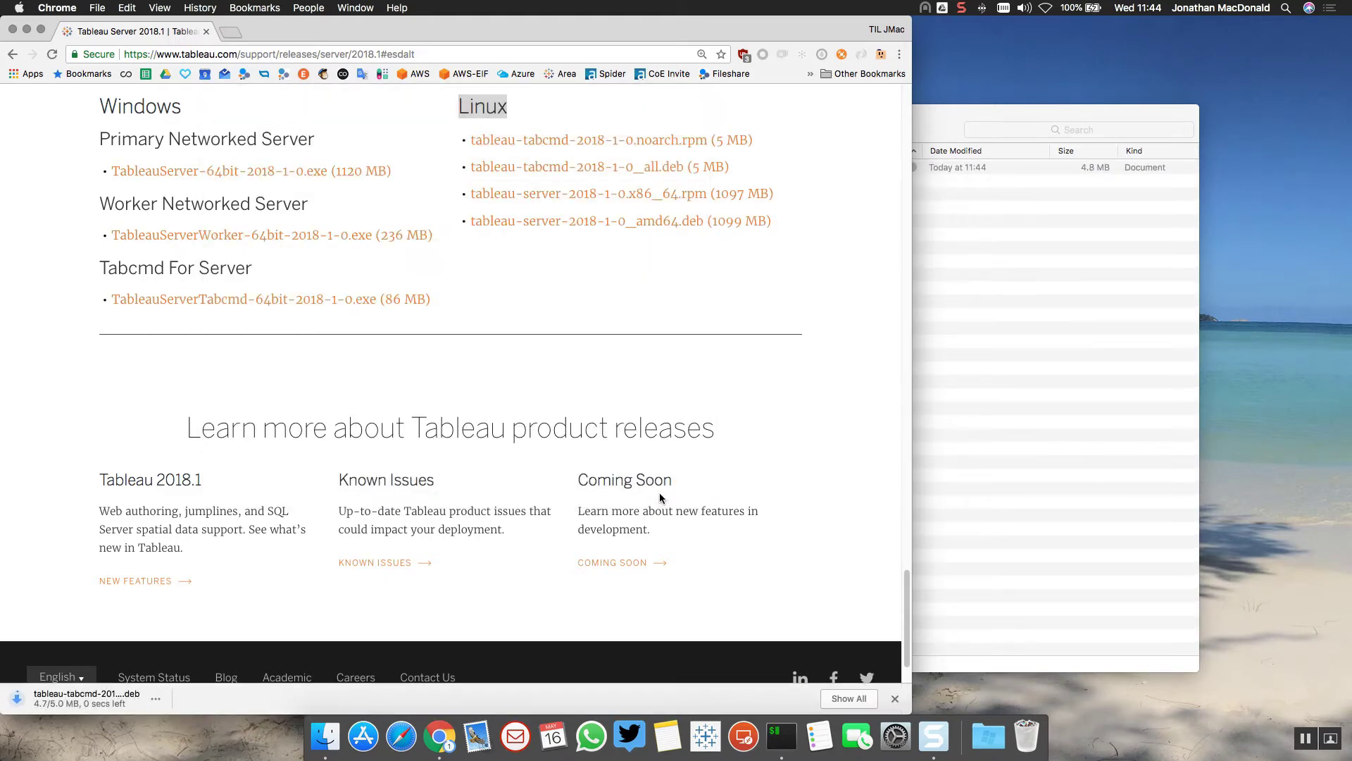
# Extract the tabcmd .deb with The Unarchiver into Documents/tabcmd-testing
pyautogui.click(1052, 354)
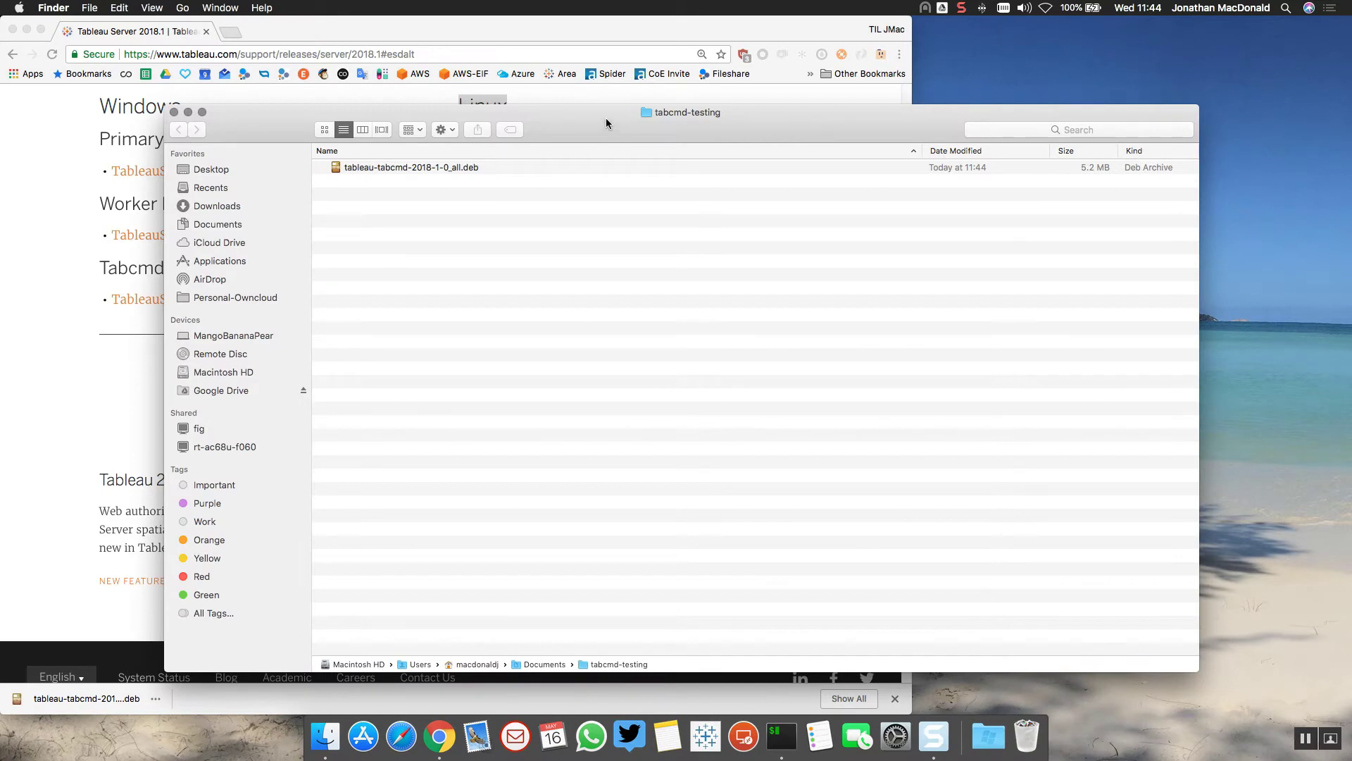
pyautogui.click(433, 168)
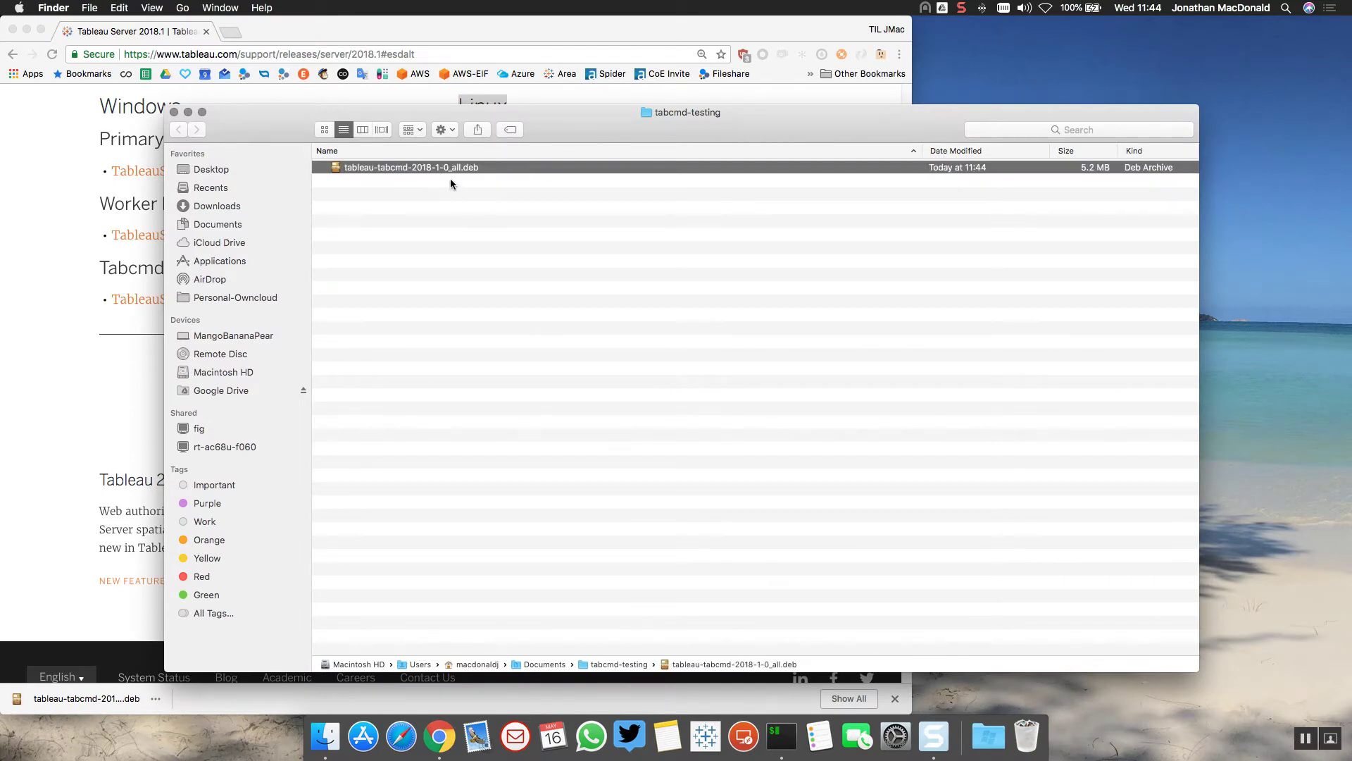
pyautogui.doubleClick(450, 168)
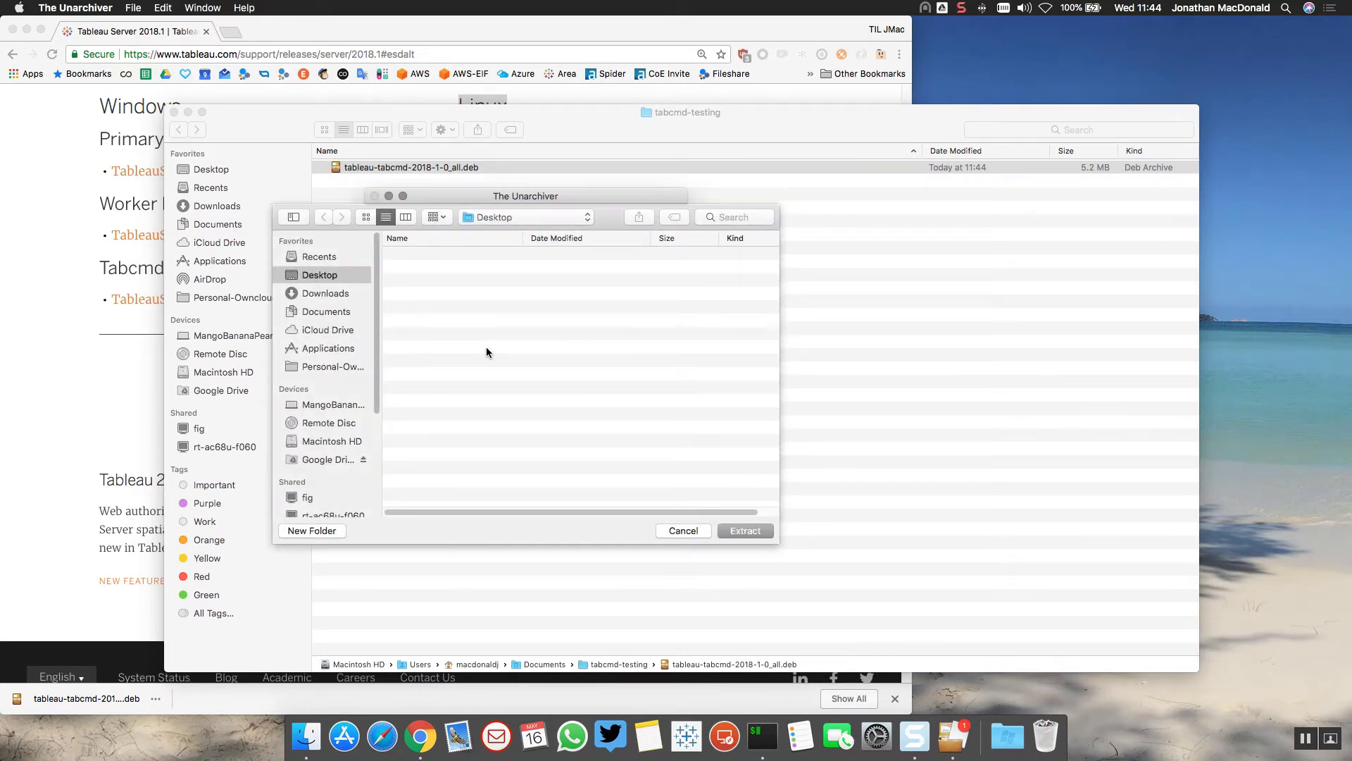
pyautogui.click(327, 311)
pyautogui.click(445, 416)
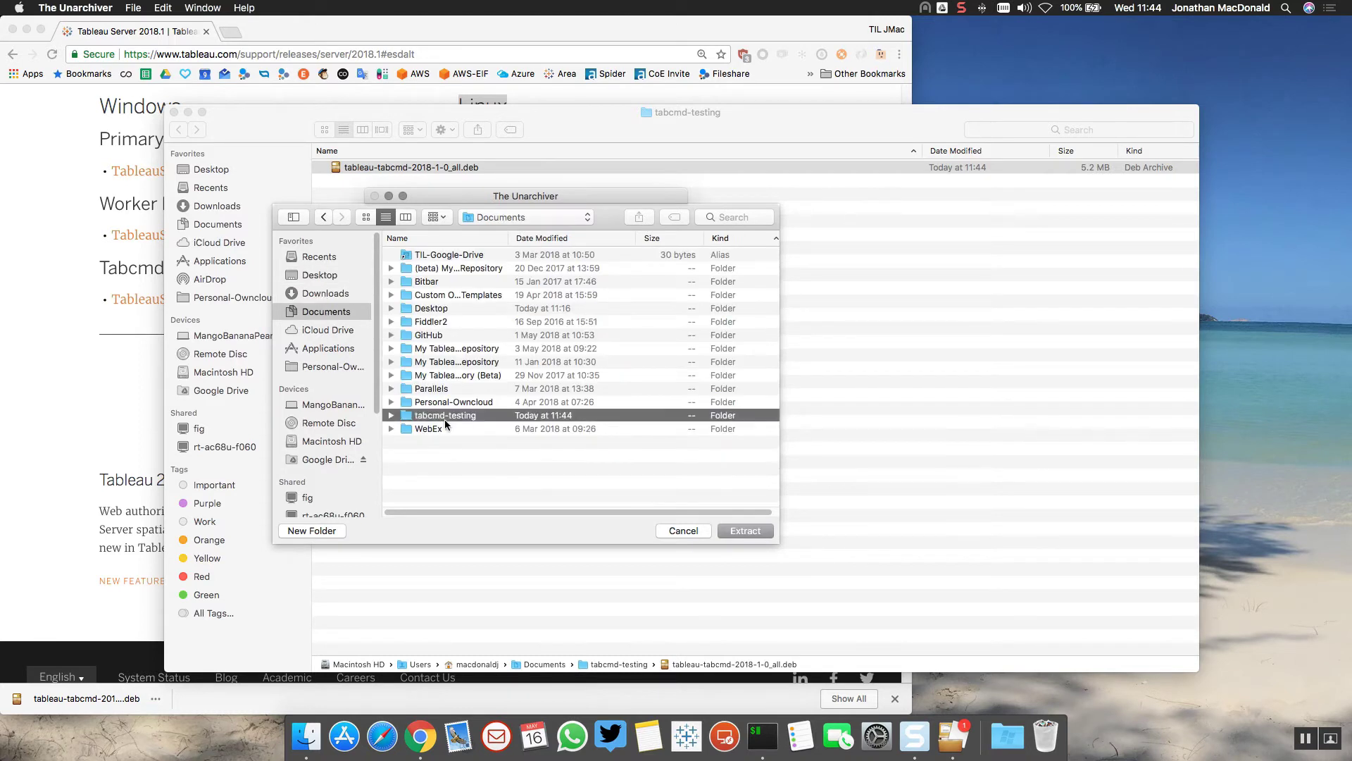
pyautogui.doubleClick(445, 416)
pyautogui.click(747, 532)
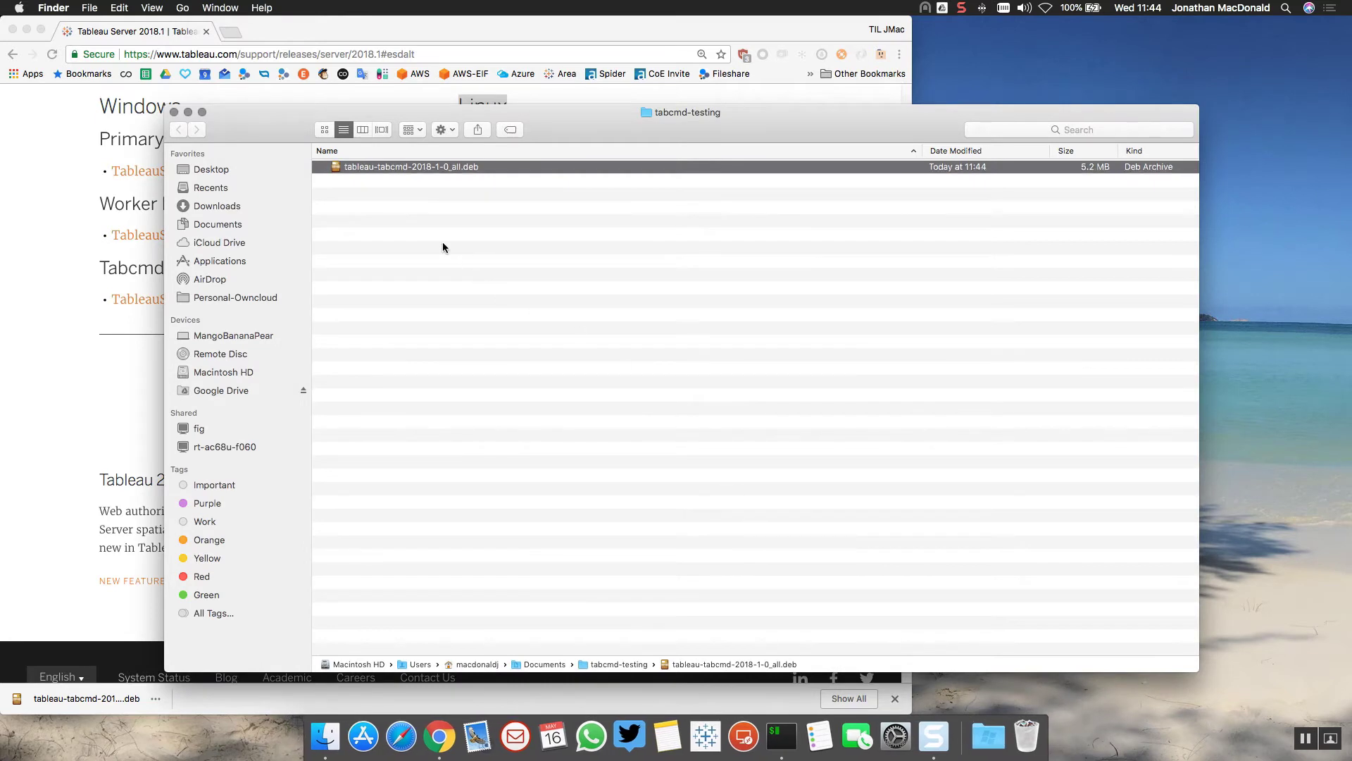
# Expand the extracted package folder and unpack its data.tar.gz archive
pyautogui.click(423, 167)
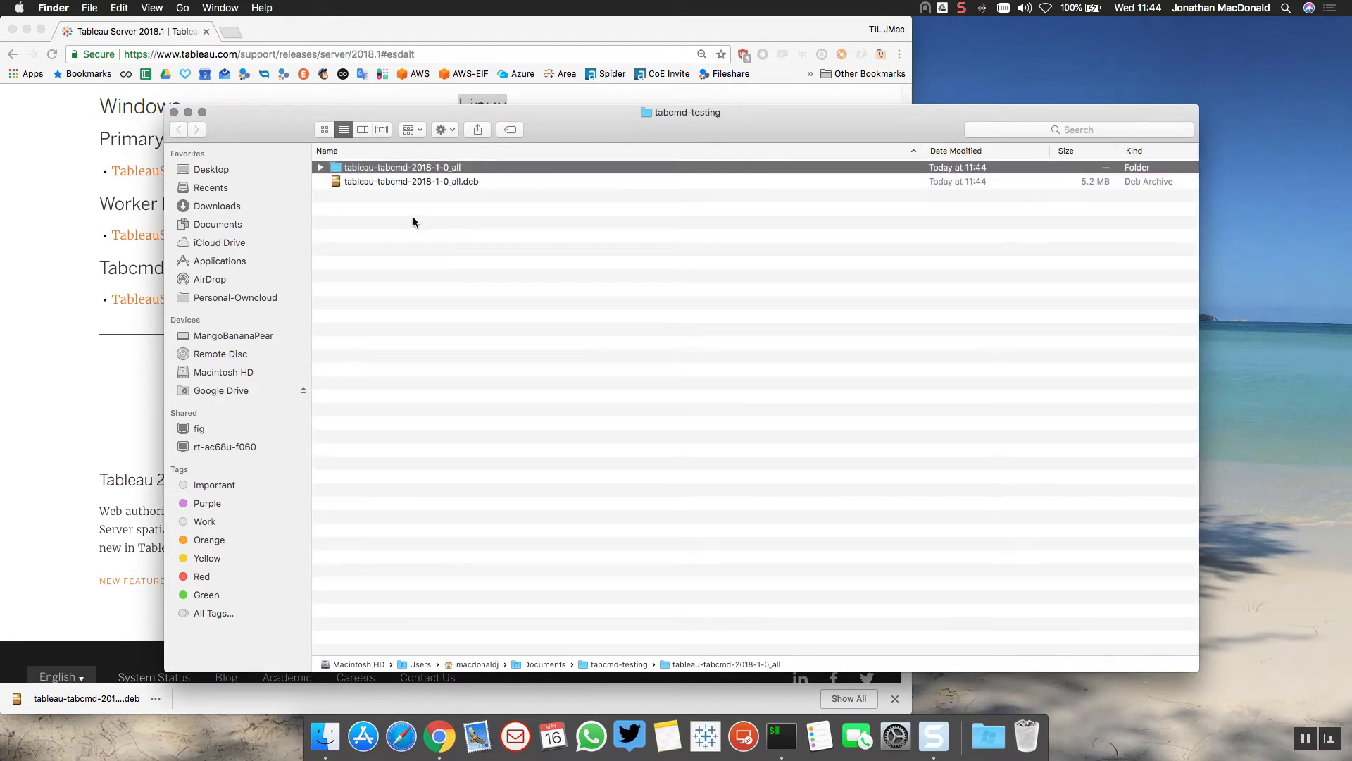
pyautogui.click(321, 166)
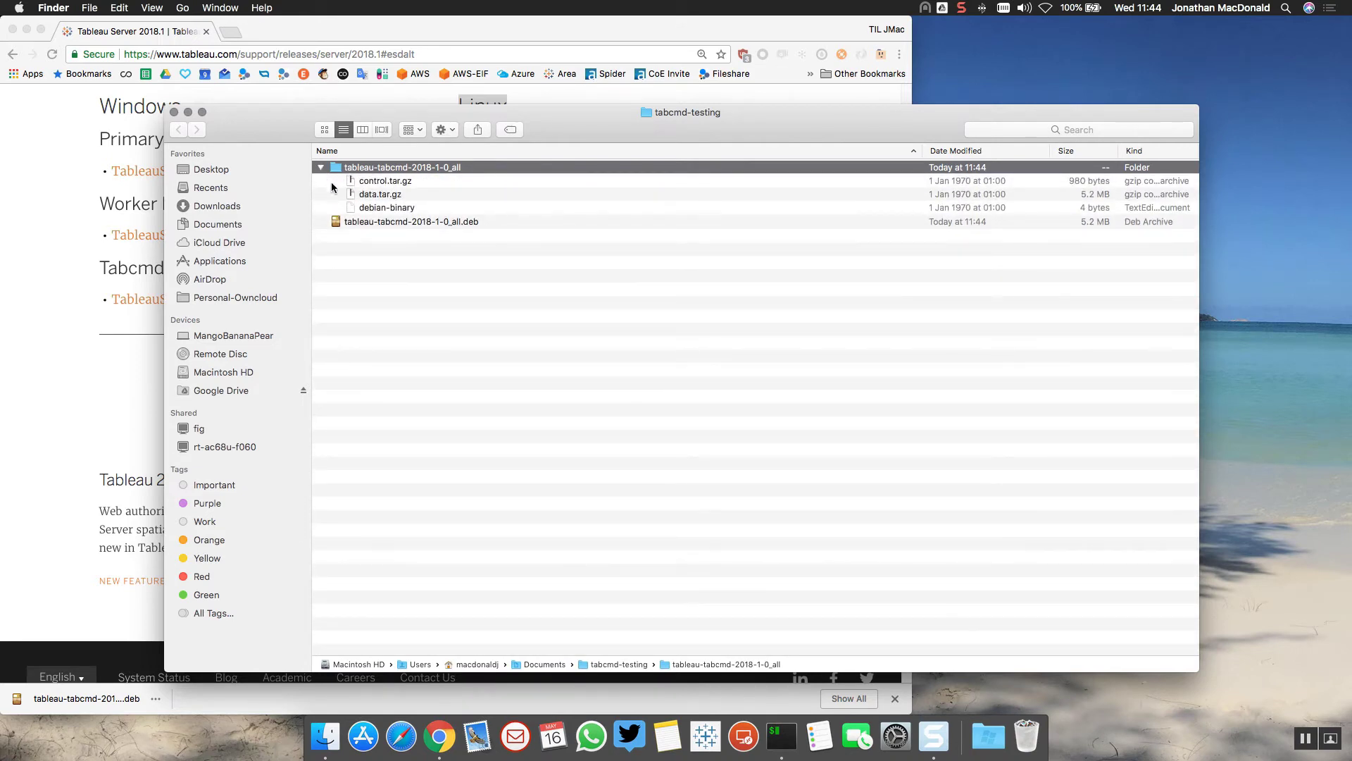
pyautogui.click(375, 195)
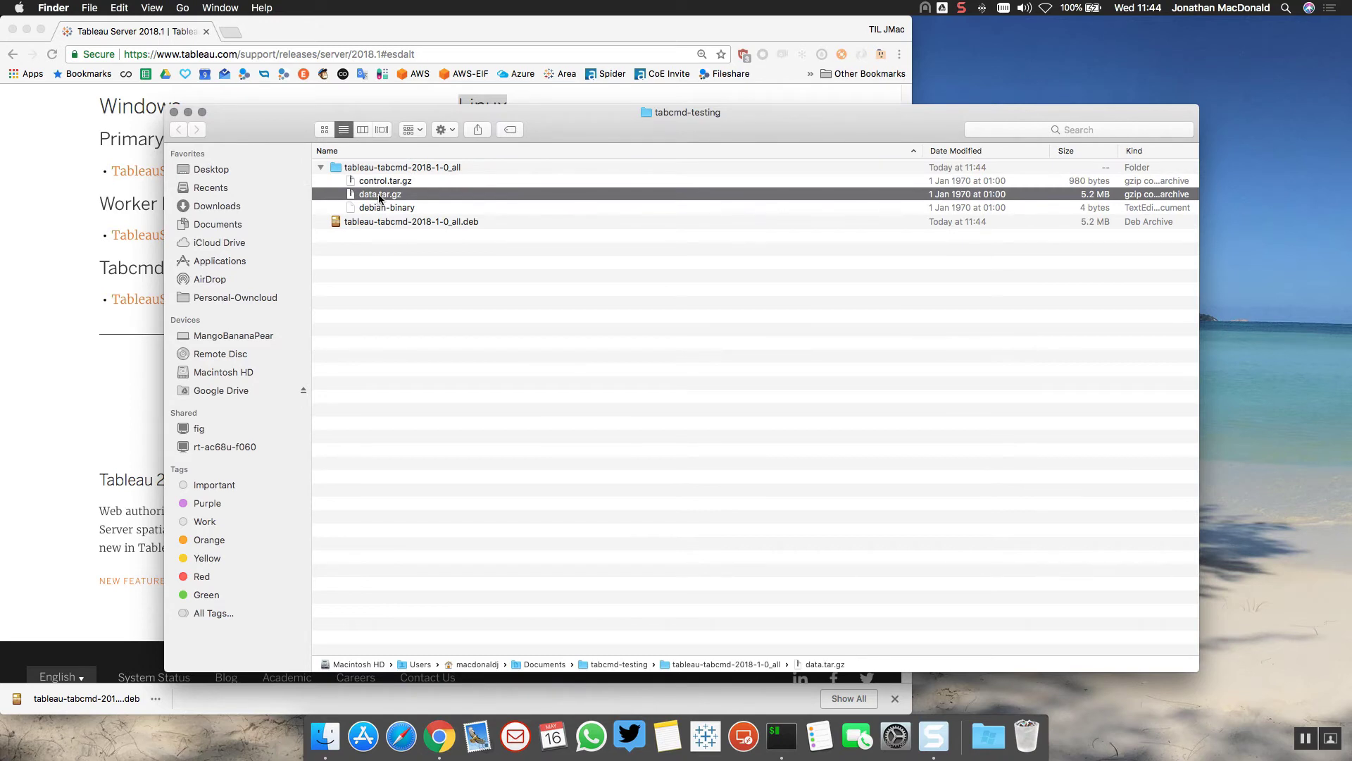
pyautogui.doubleClick(402, 192)
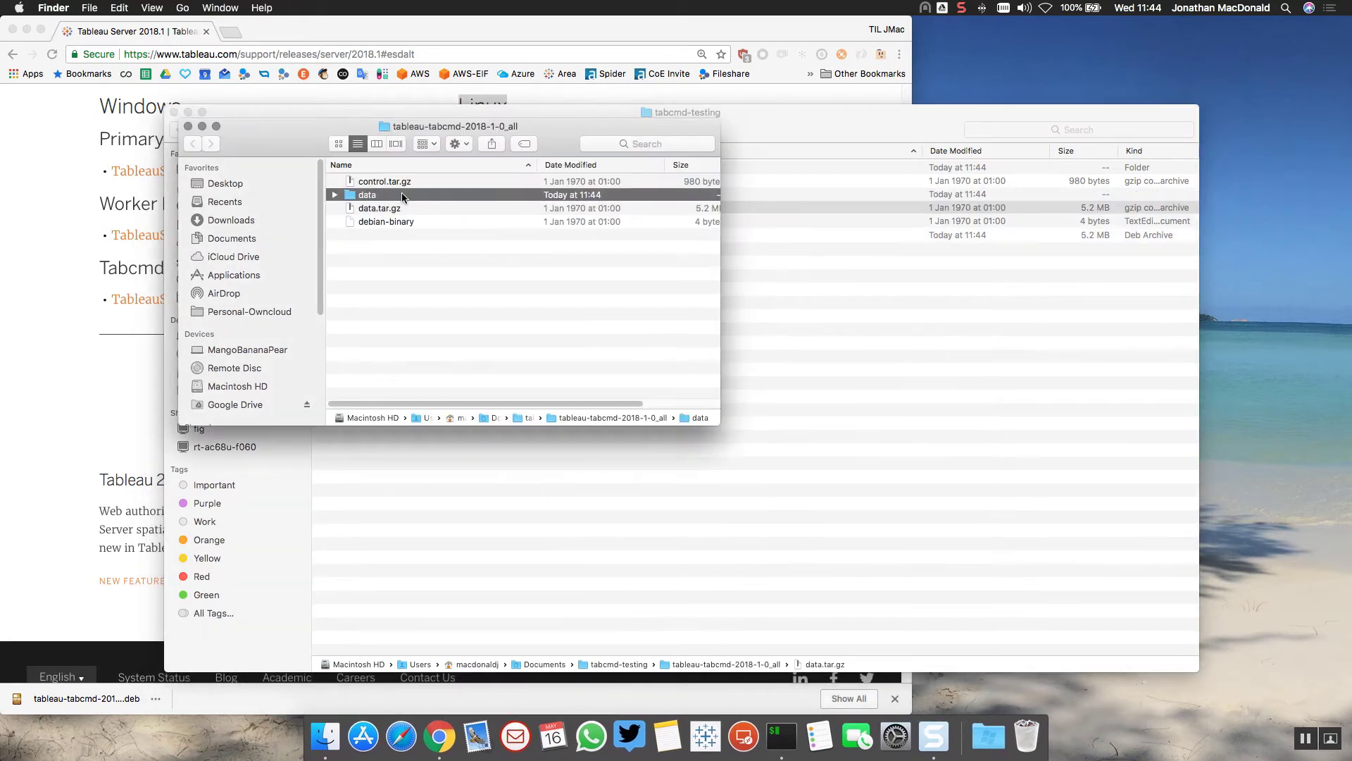
# Expand data > opt > tableau > tabcmd > bin and select the tabcmd executable
pyautogui.click(334, 197)
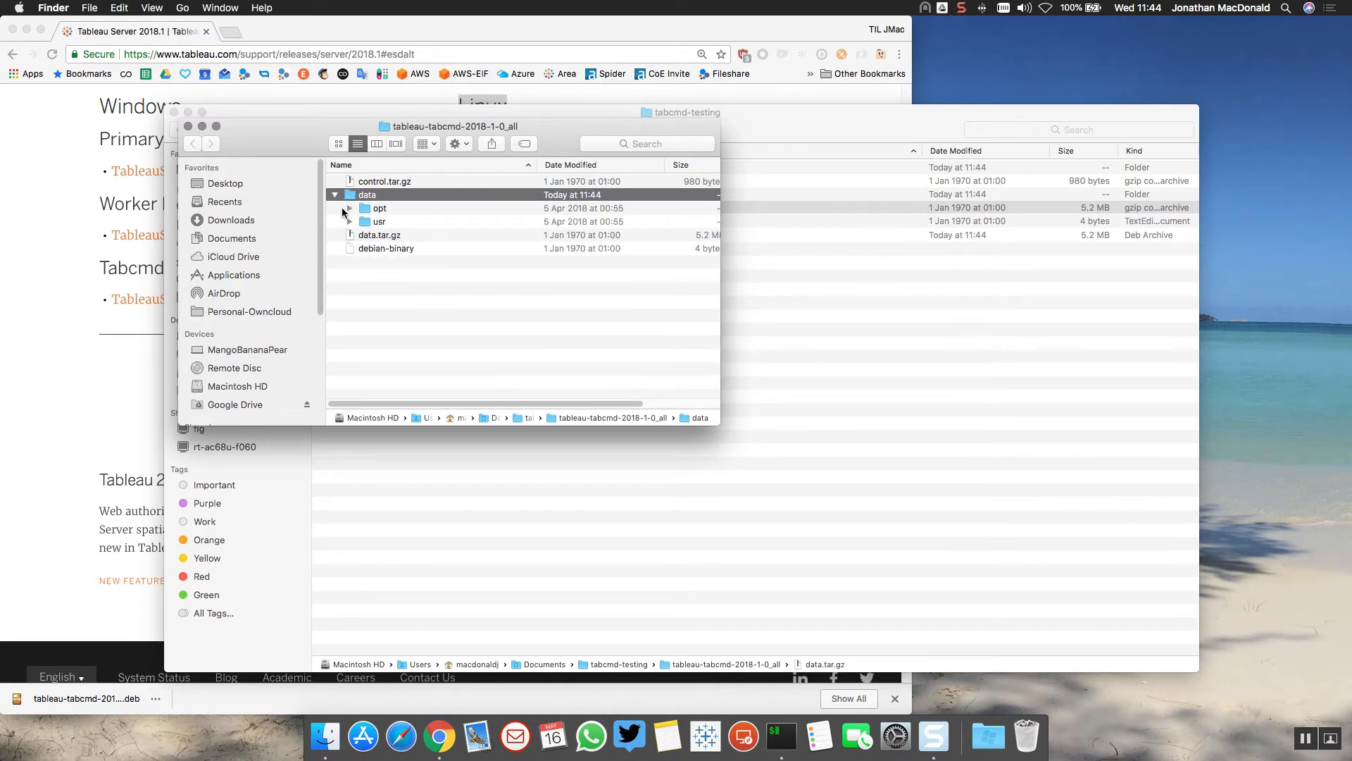
pyautogui.click(351, 210)
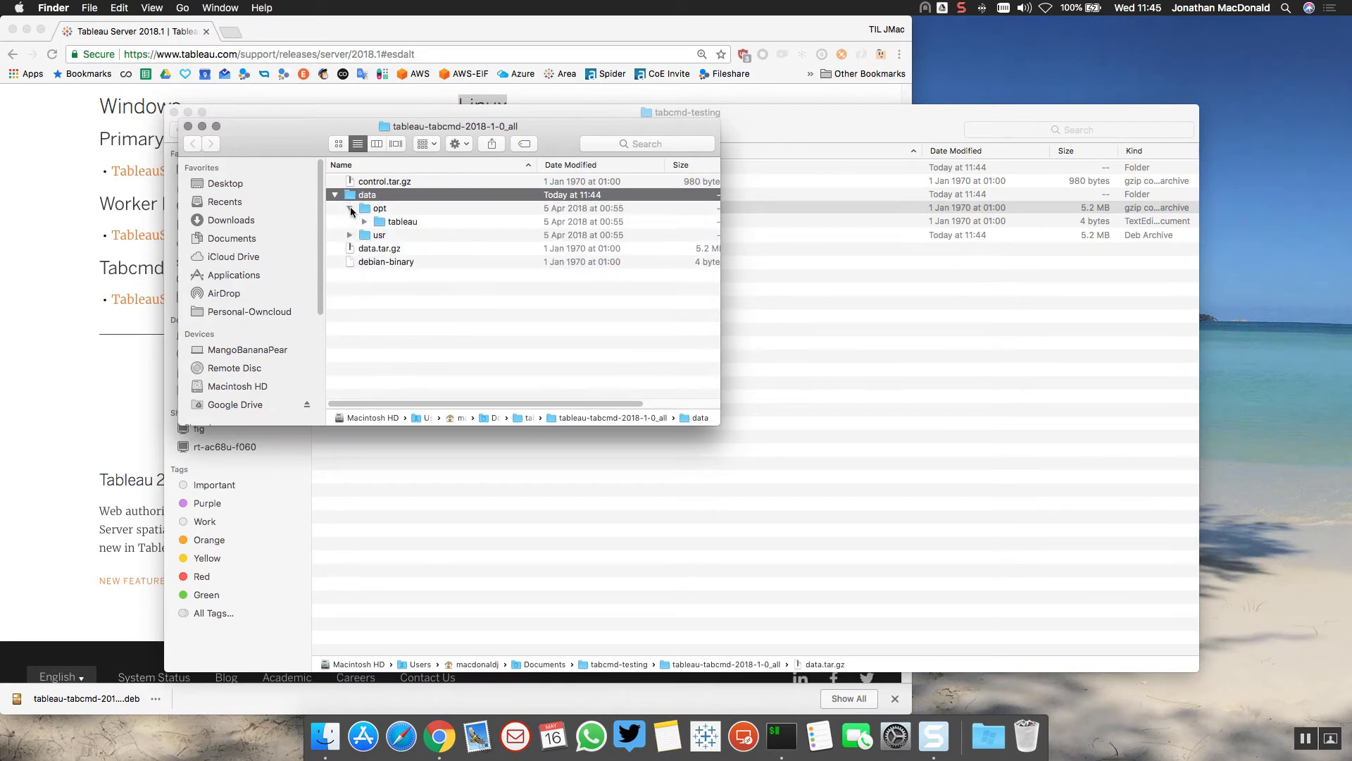
pyautogui.click(364, 222)
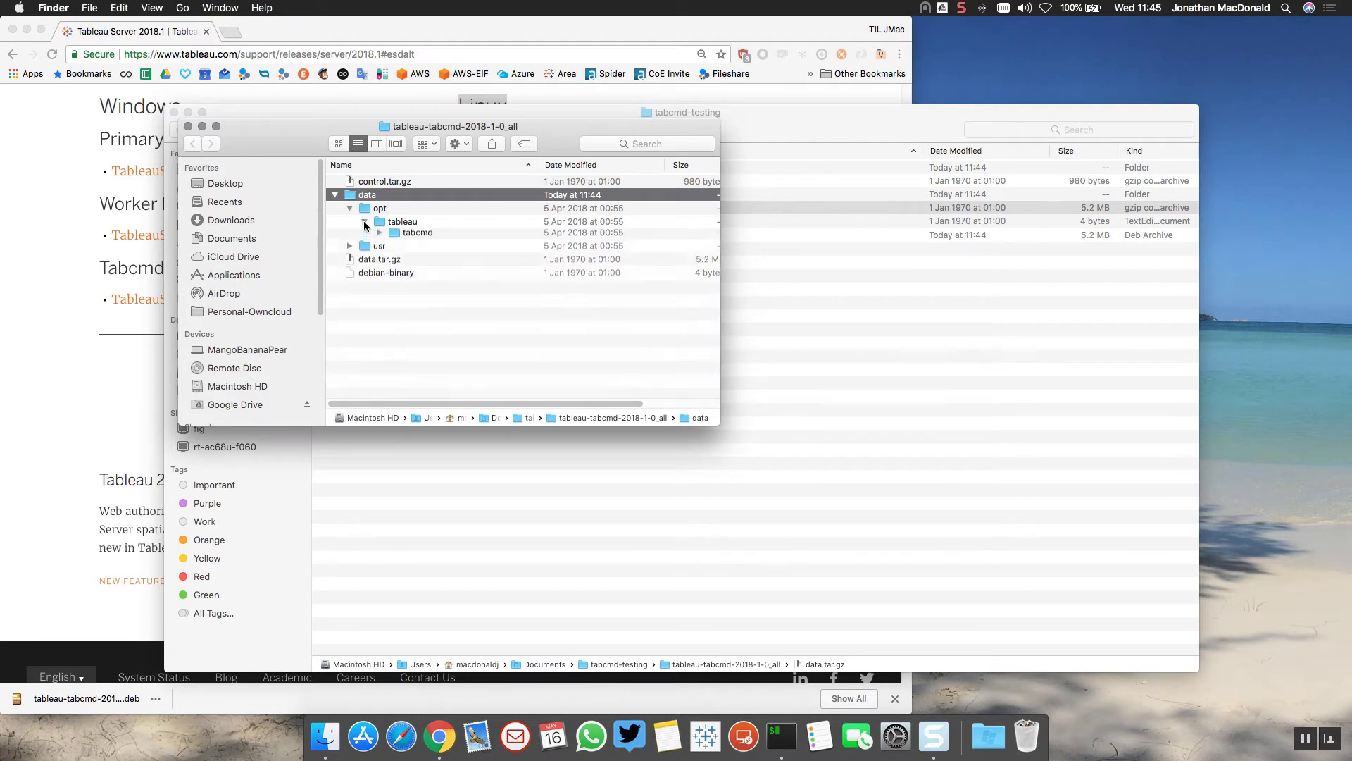
pyautogui.click(380, 236)
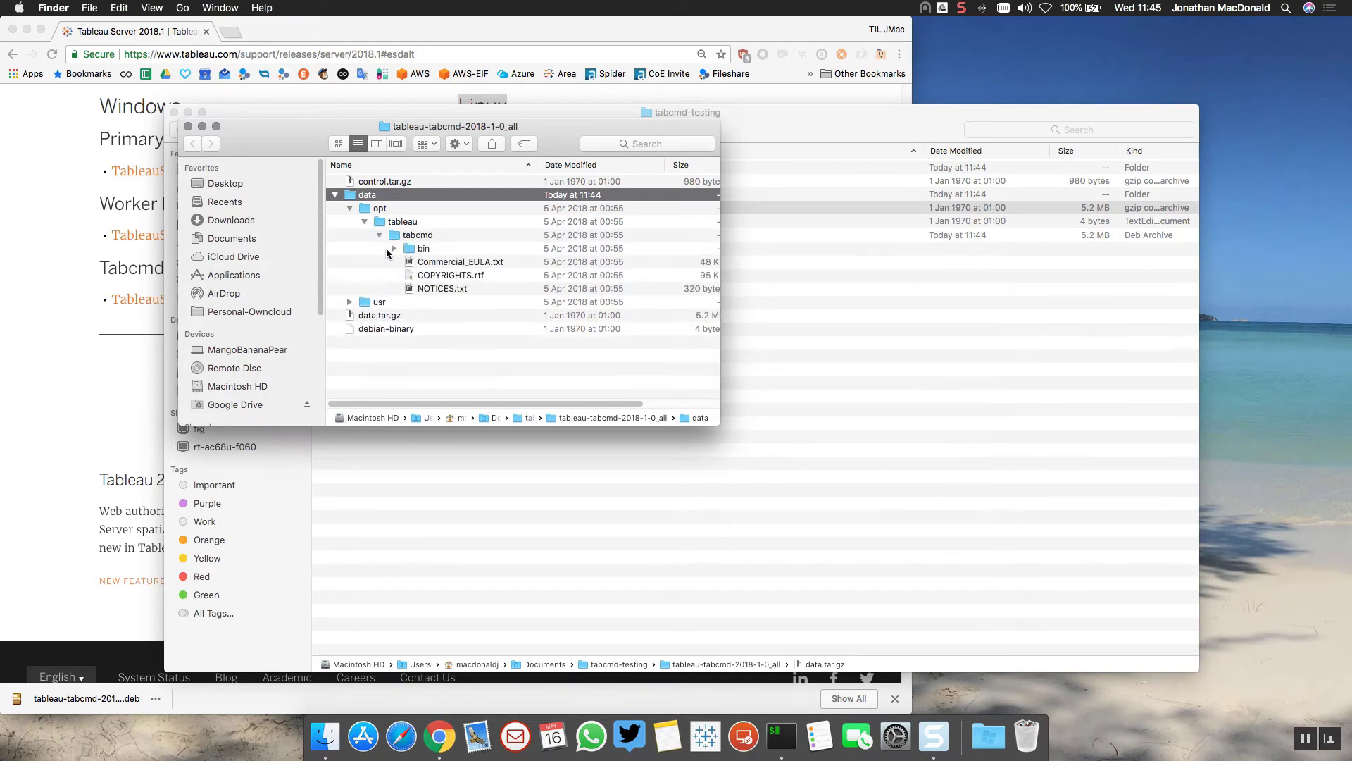
pyautogui.click(394, 250)
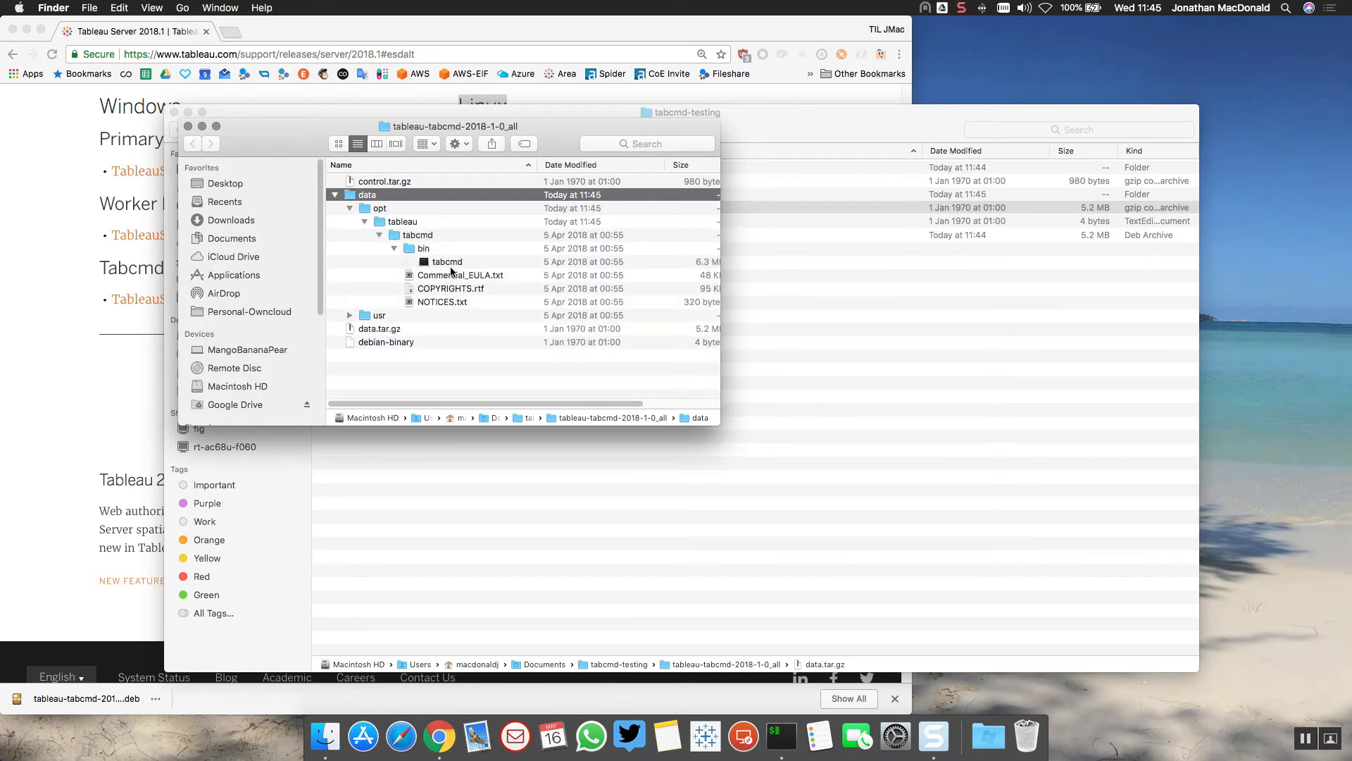
pyautogui.click(454, 264)
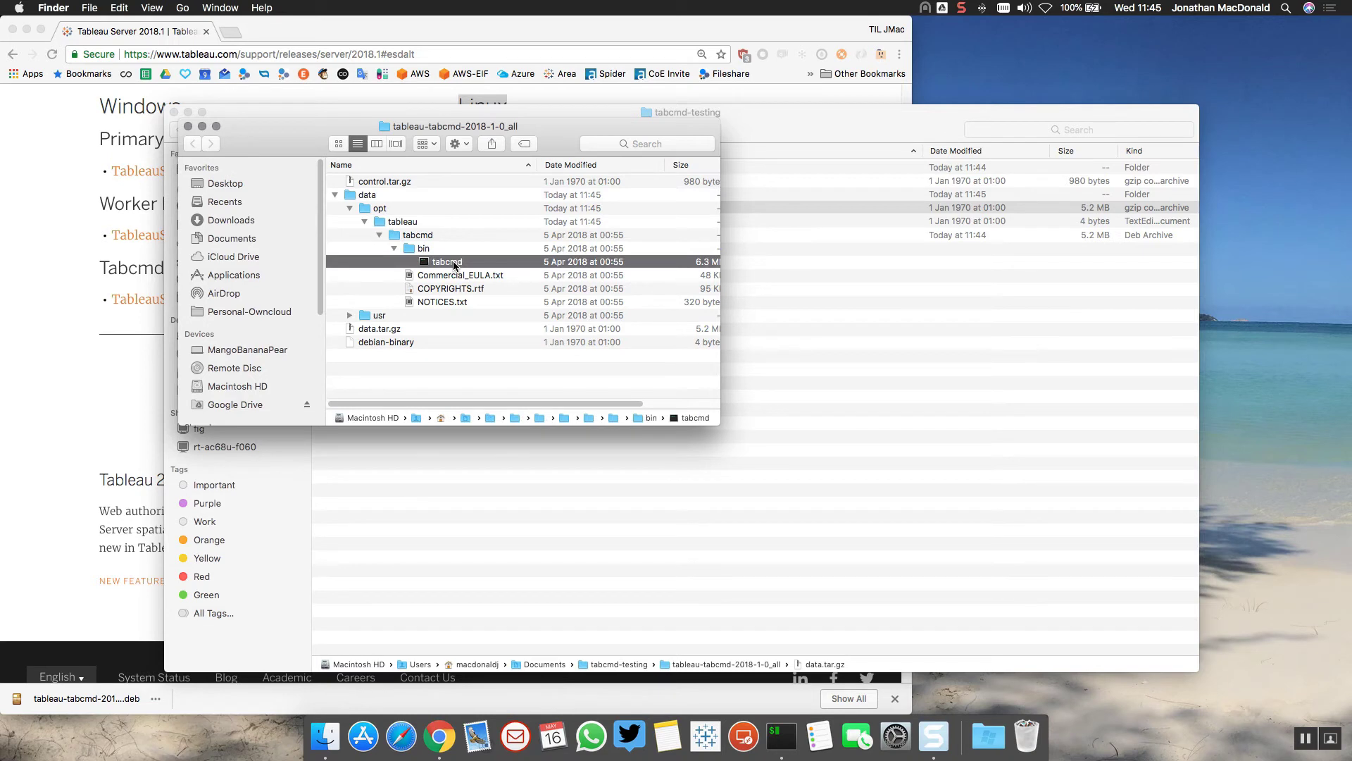
pyautogui.moveTo(719, 396); pyautogui.dragTo(900, 396)
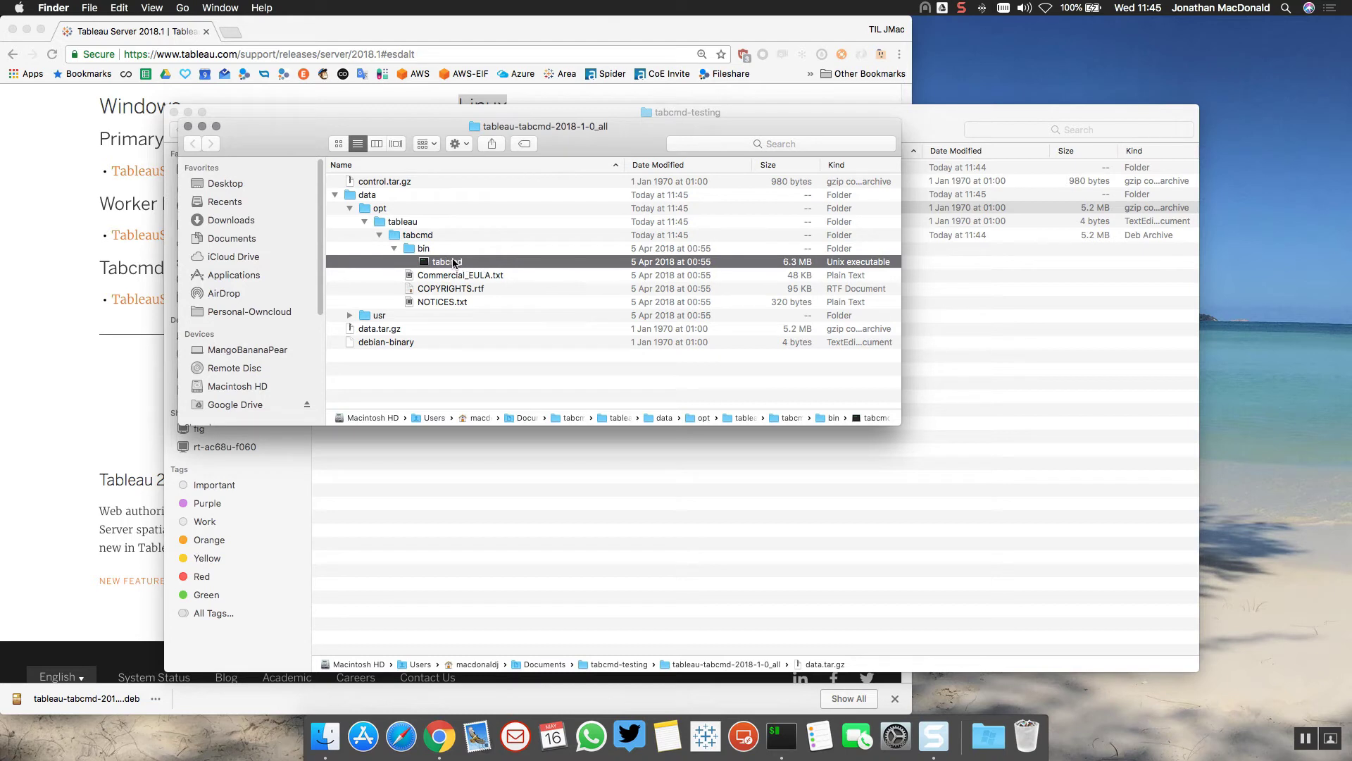
# Open the tabcmd executable in Sublime Text.app, confirming the Unix executable warning
pyautogui.rightClick(458, 264)
pyautogui.moveTo(539, 281)
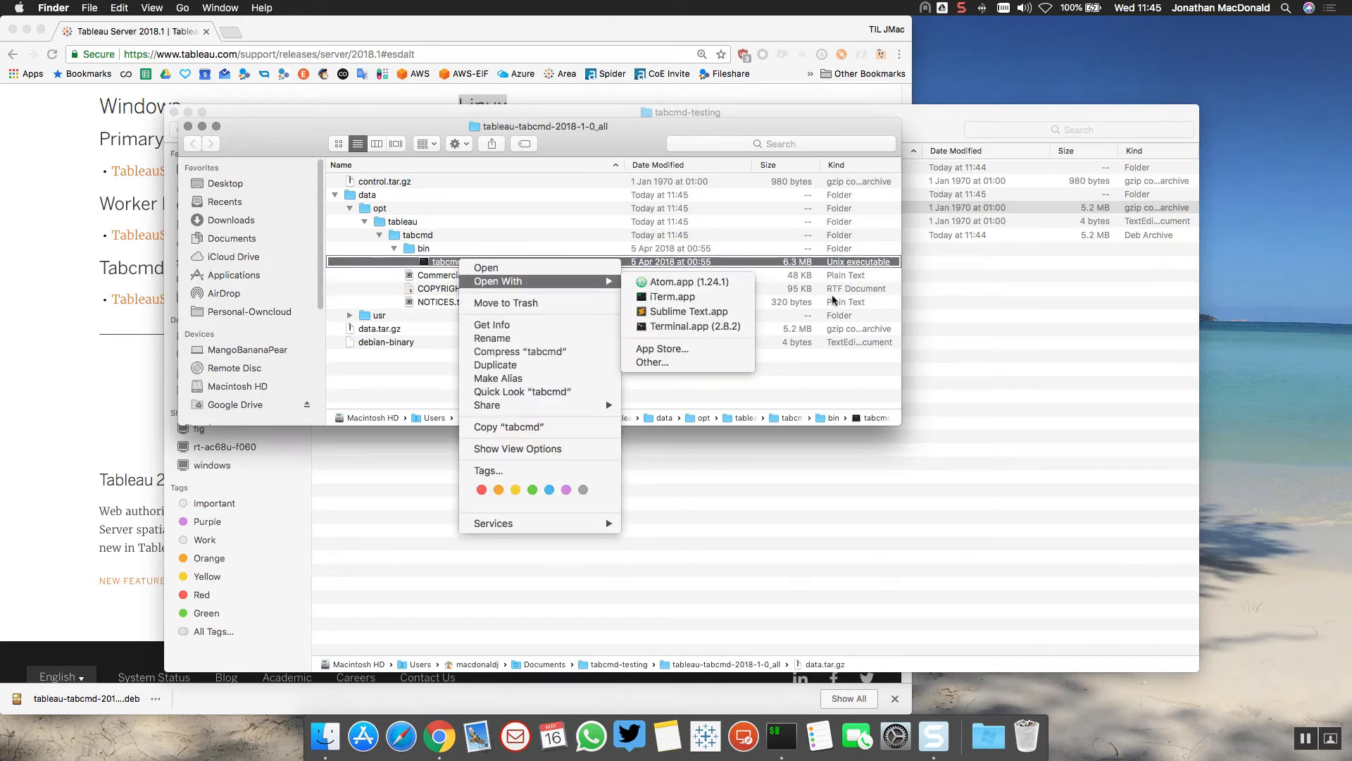
pyautogui.click(692, 311)
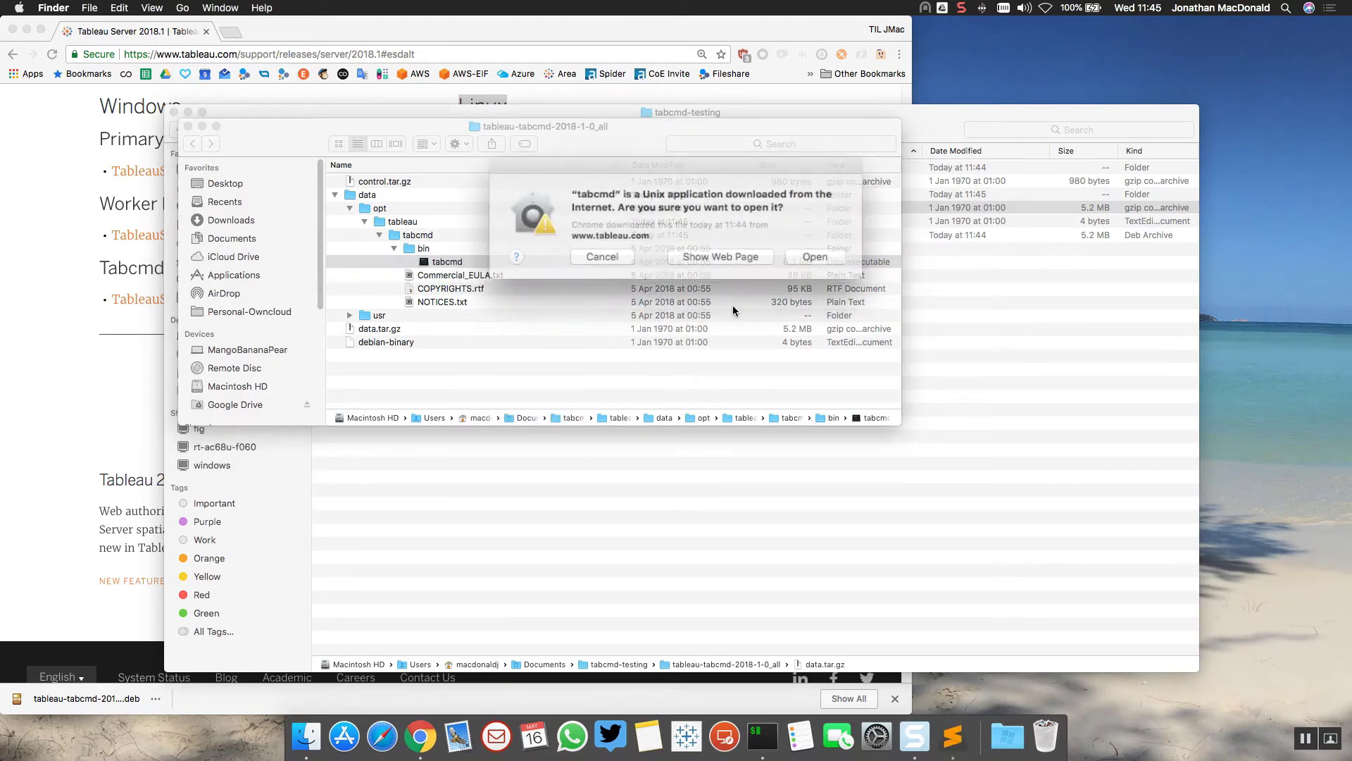
pyautogui.click(801, 253)
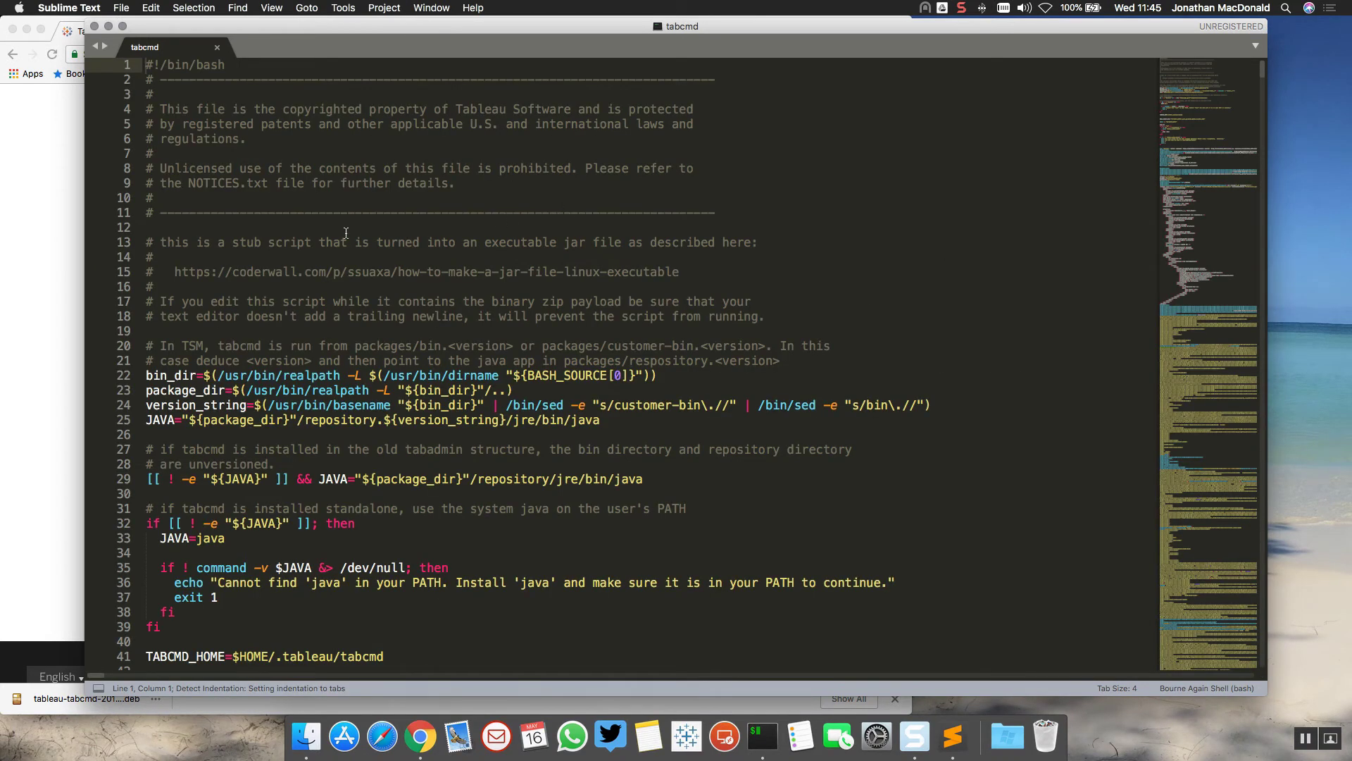
pyautogui.scroll(-5, 168, 336)
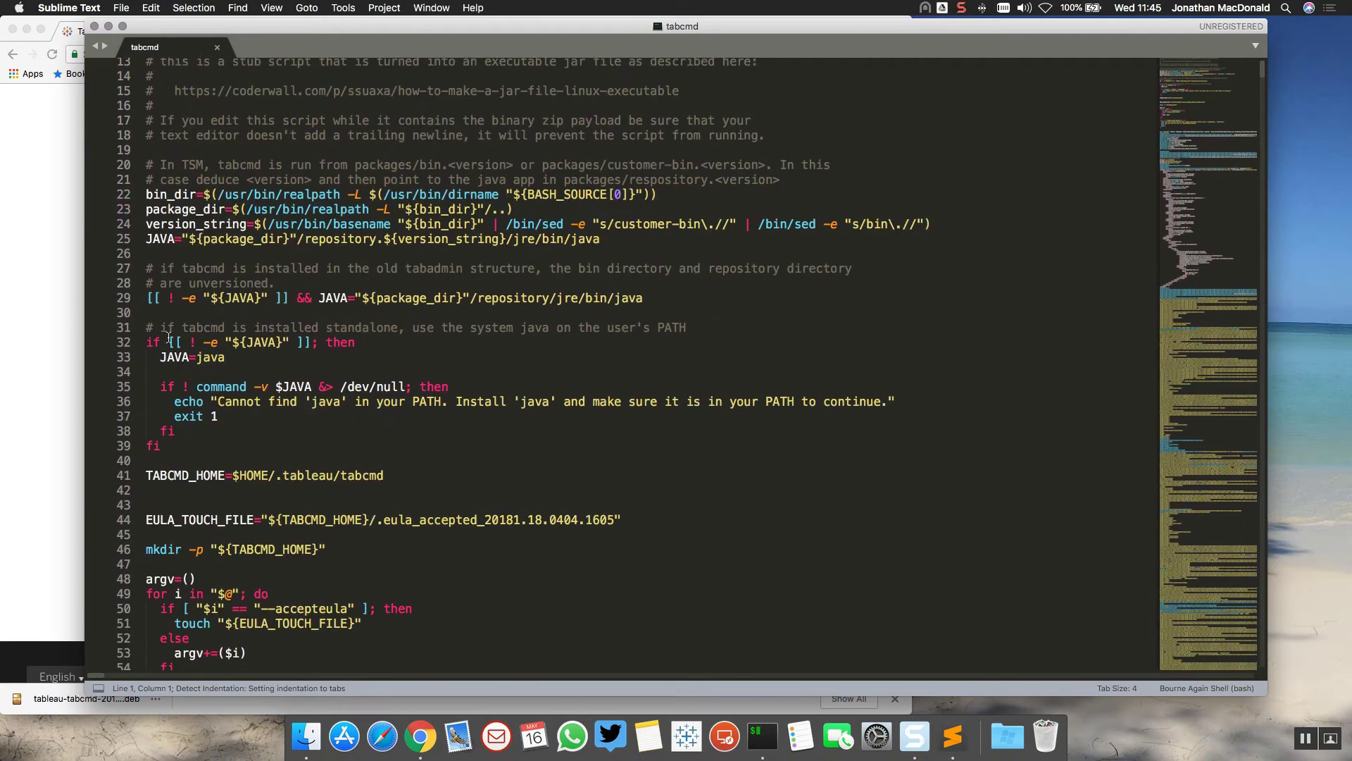
pyautogui.scroll(-5, 166, 337)
pyautogui.scroll(-5, 166, 336)
pyautogui.scroll(-5, 167, 337)
pyautogui.scroll(-5, 167, 338)
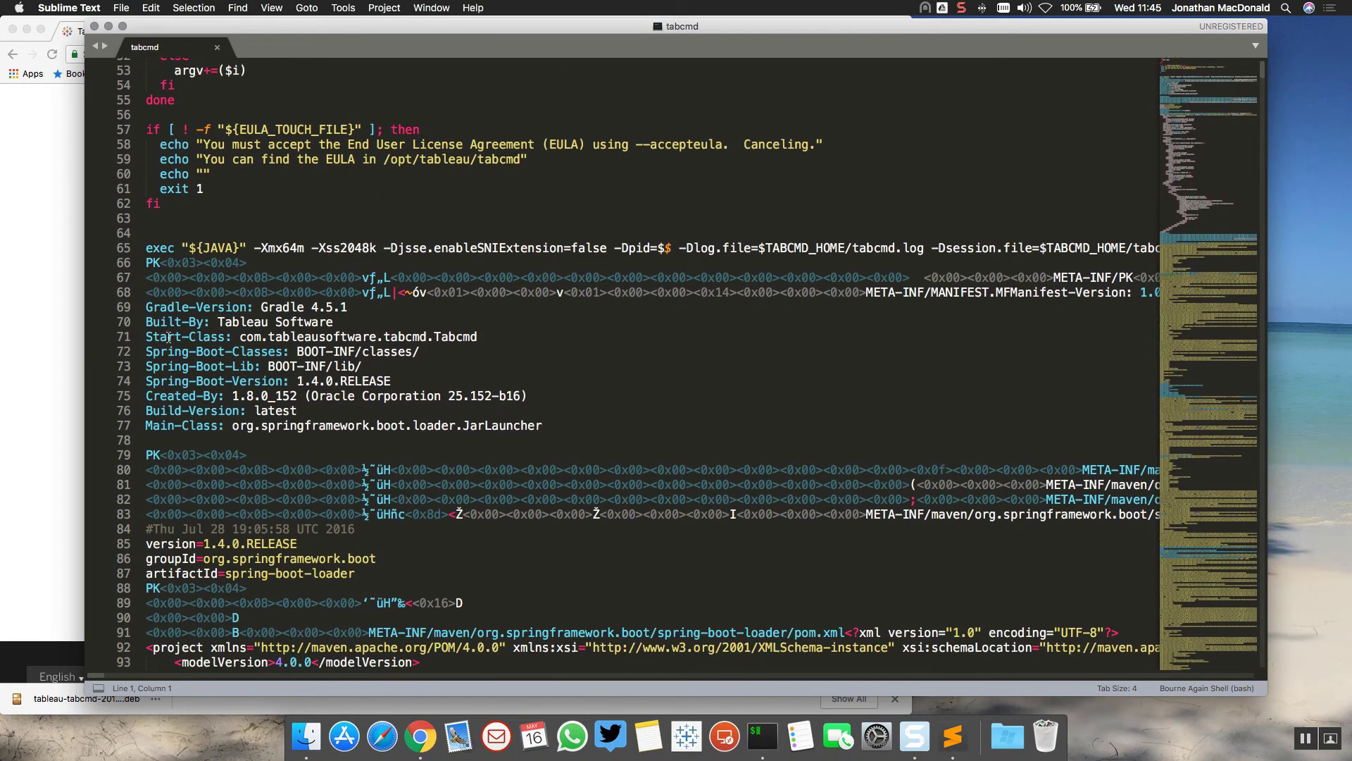
pyautogui.scroll(-5, 167, 337)
pyautogui.scroll(-5, 168, 337)
pyautogui.scroll(-5, 167, 336)
pyautogui.scroll(-8, 169, 337)
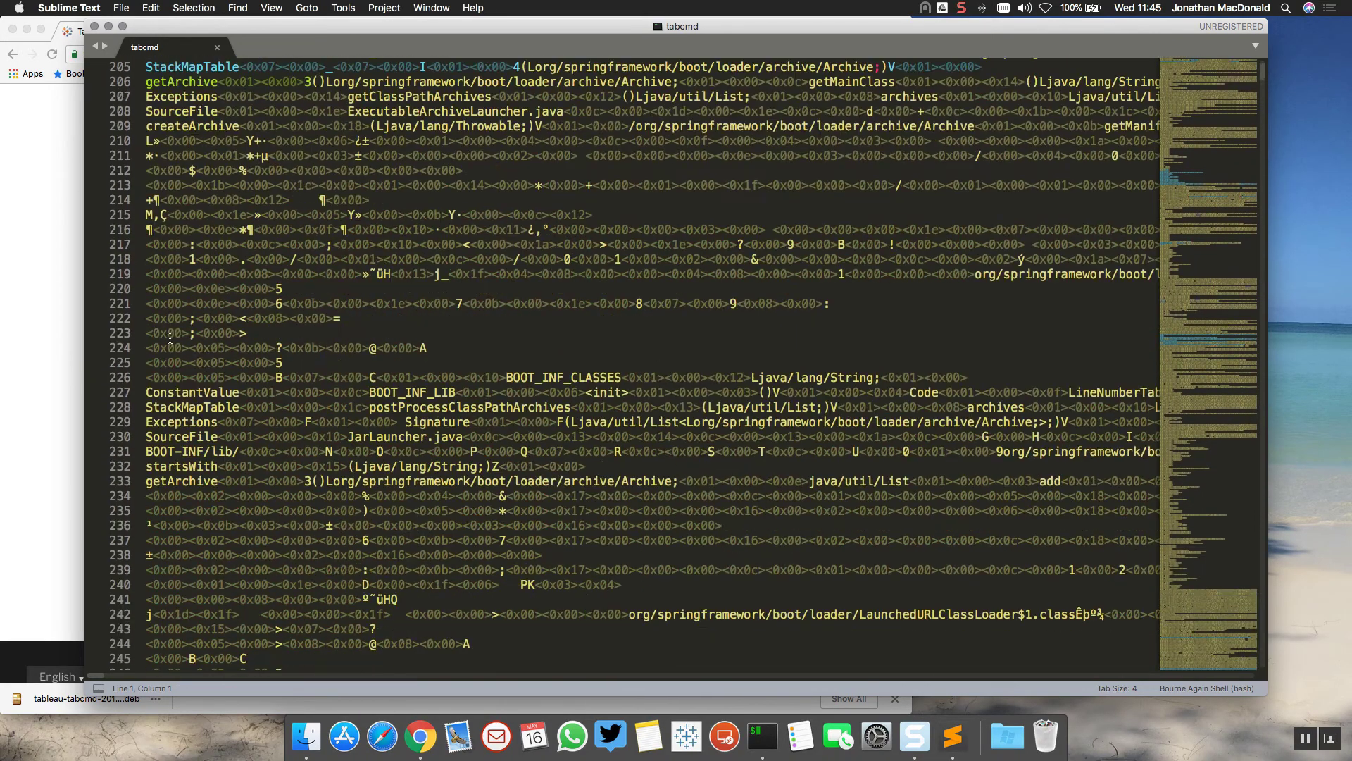
pyautogui.scroll(-5, 170, 337)
pyautogui.scroll(-5, 169, 337)
pyautogui.scroll(-5, 169, 337)
pyautogui.scroll(-6, 169, 337)
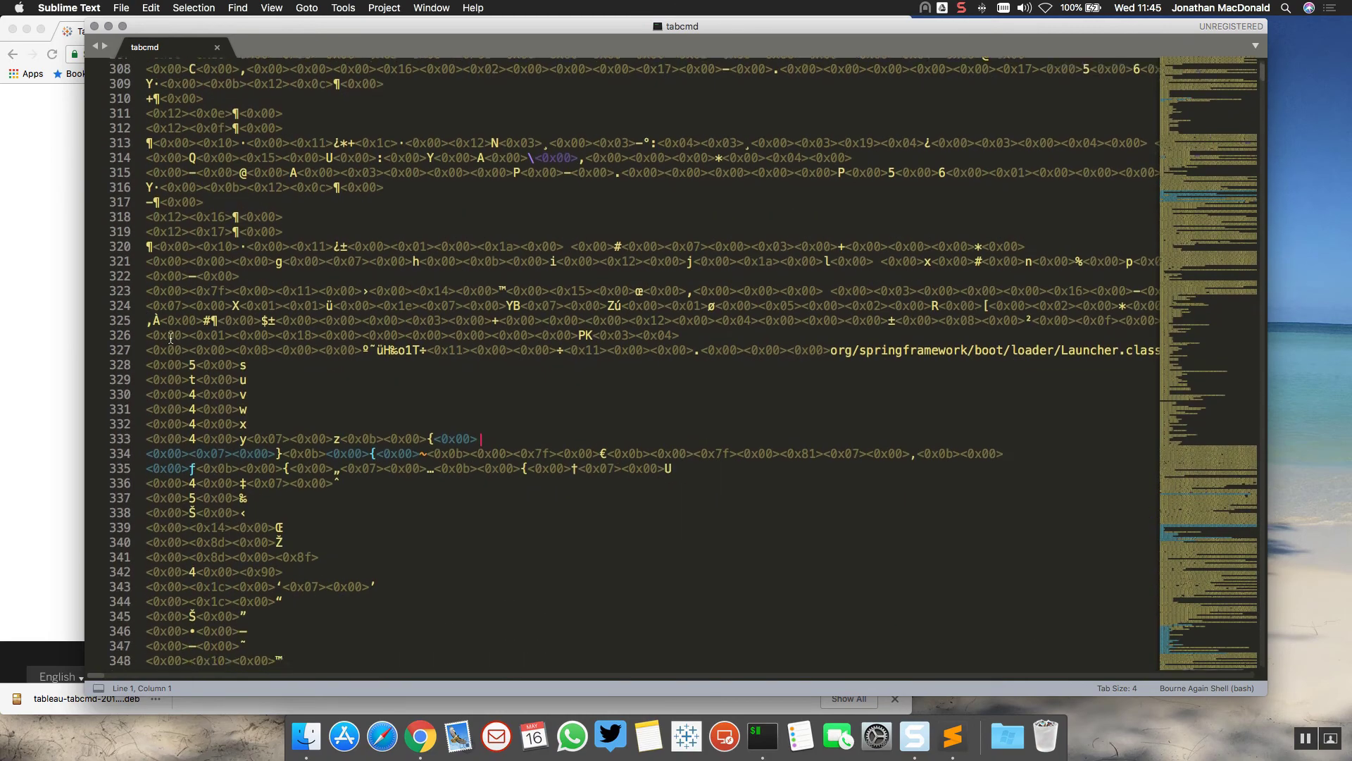
pyautogui.scroll(-5, 169, 337)
pyautogui.scroll(-3, 169, 336)
# Close the tabcmd file in Sublime Text after skimming its embedded jar data
pyautogui.click(217, 50)
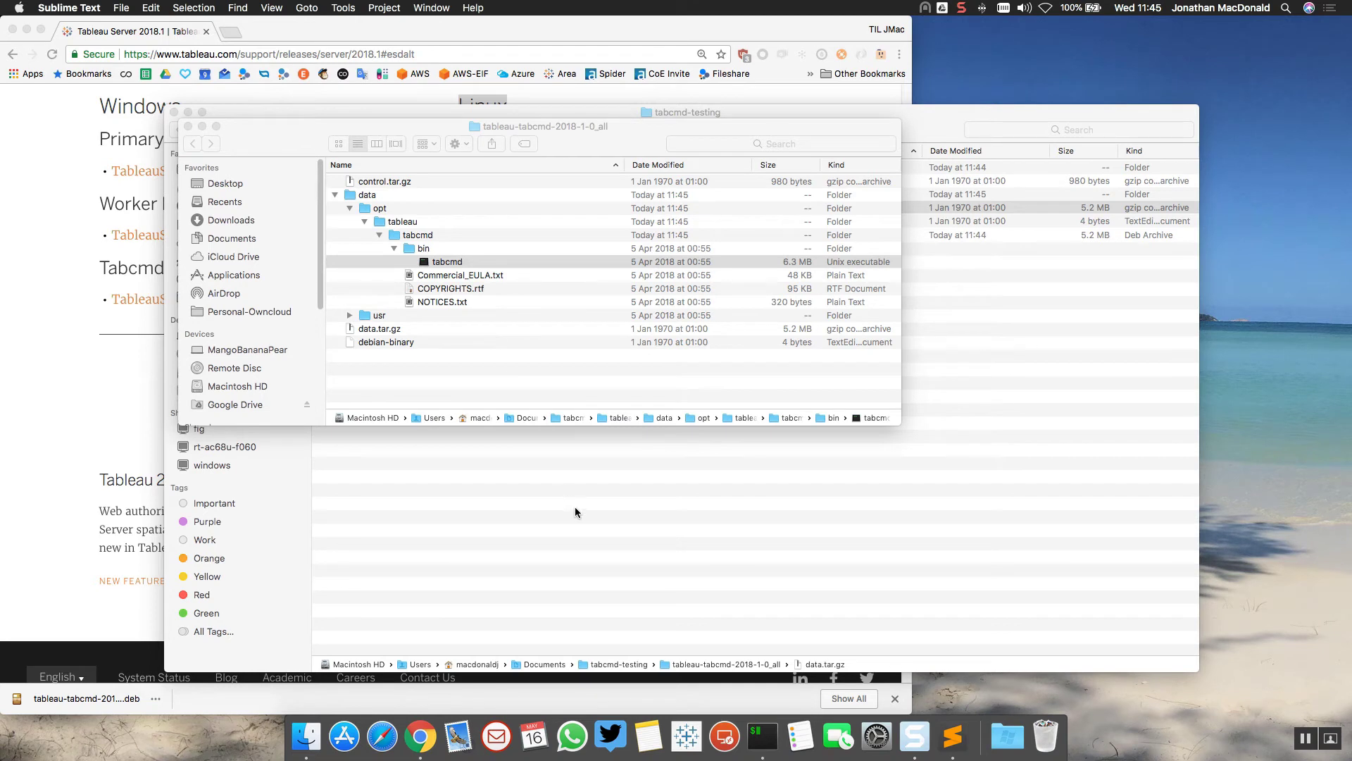
# Paste a copy of tabcmd directly into tabcmd-testing and bring up iTerm2
pyautogui.click(445, 262)
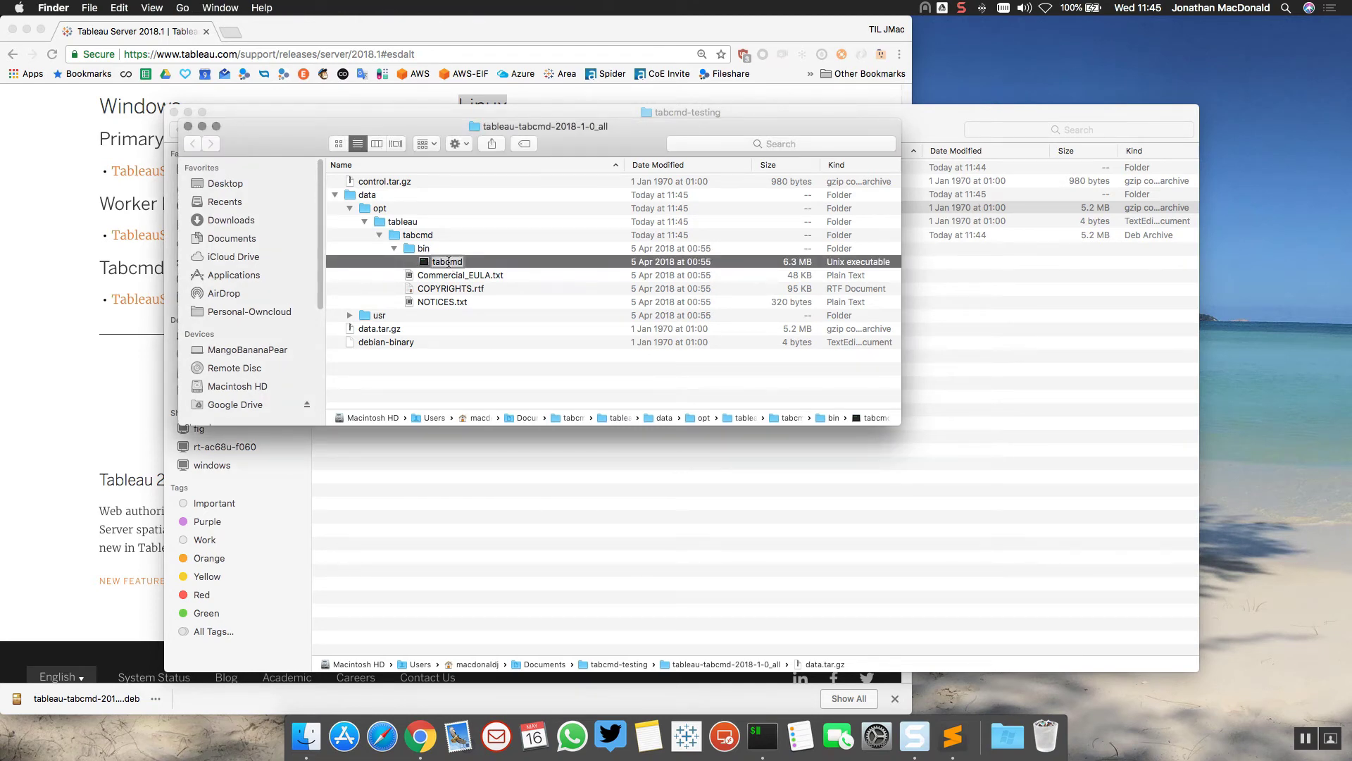
pyautogui.press('Return')
pyautogui.doubleClick(567, 421)
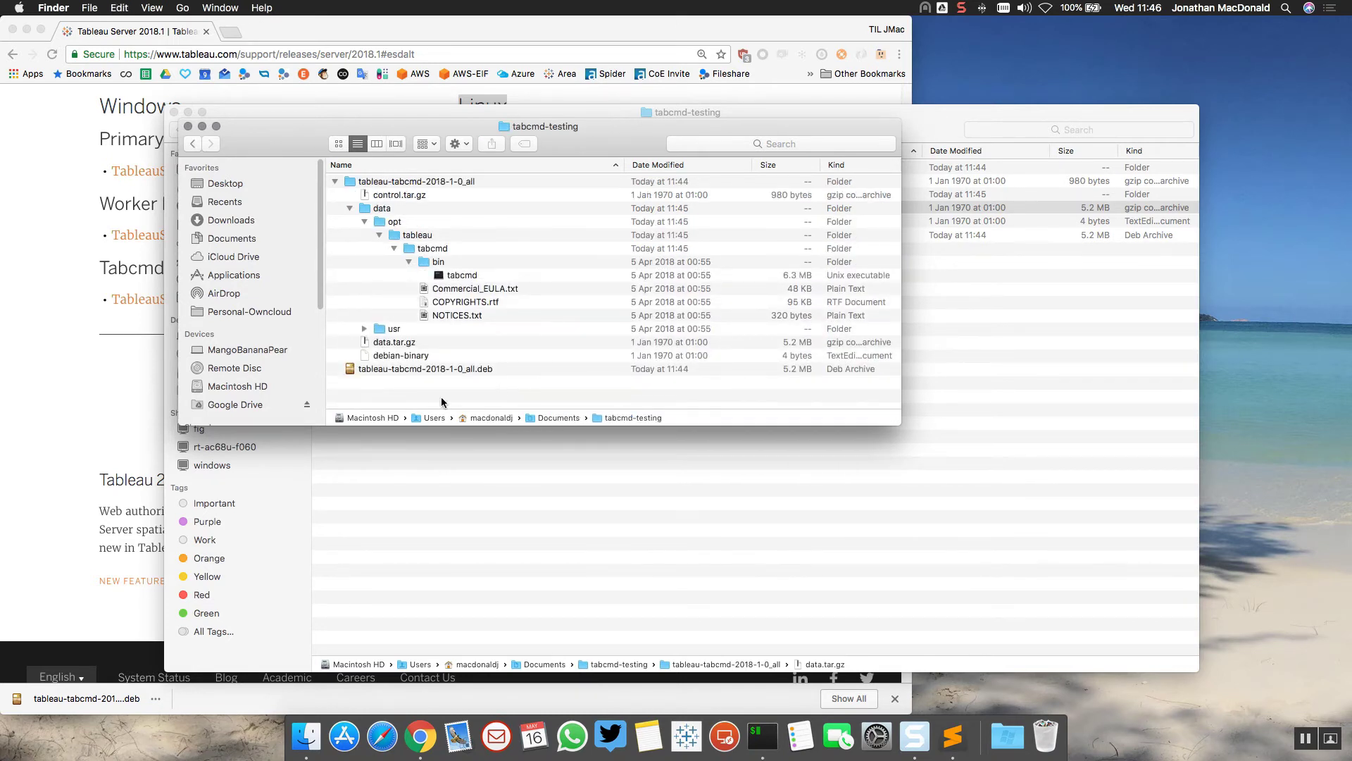
pyautogui.click(336, 183)
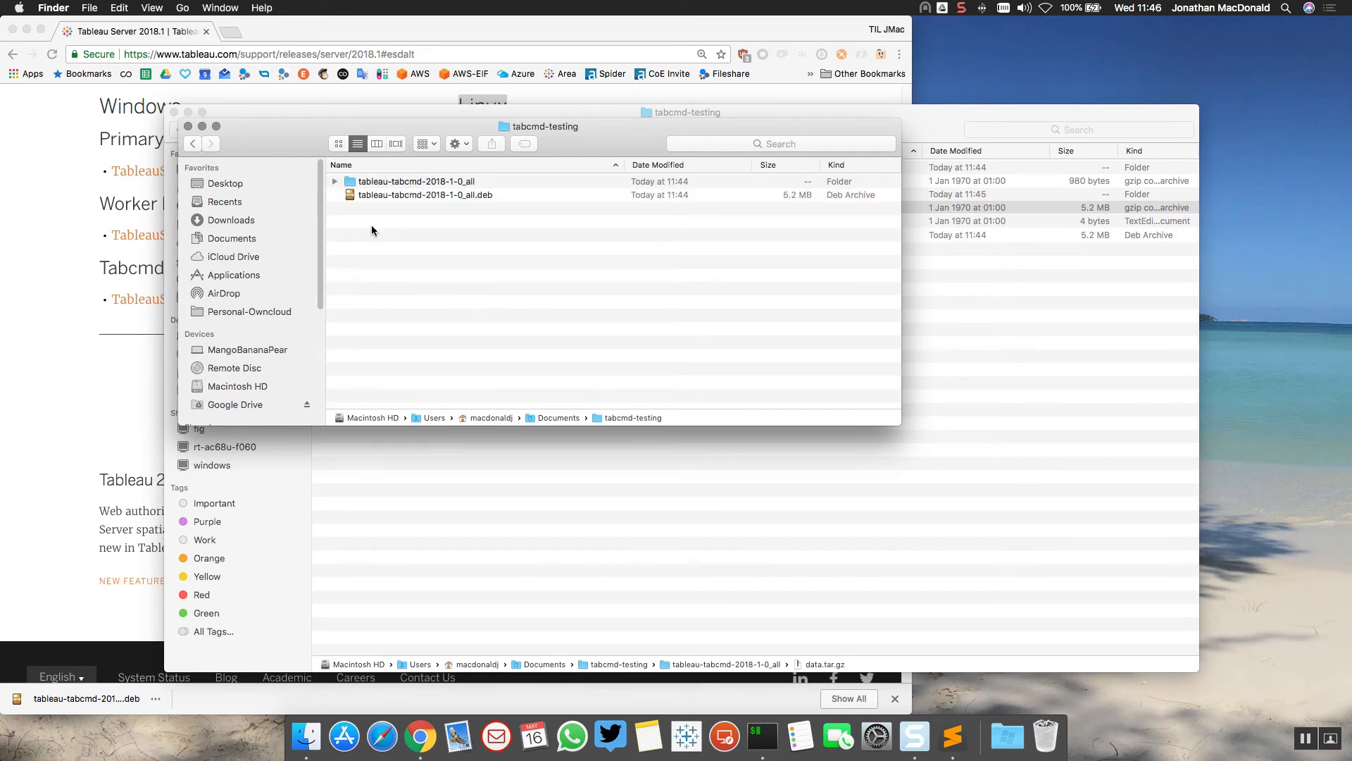
pyautogui.press('super+v')
pyautogui.click(374, 182)
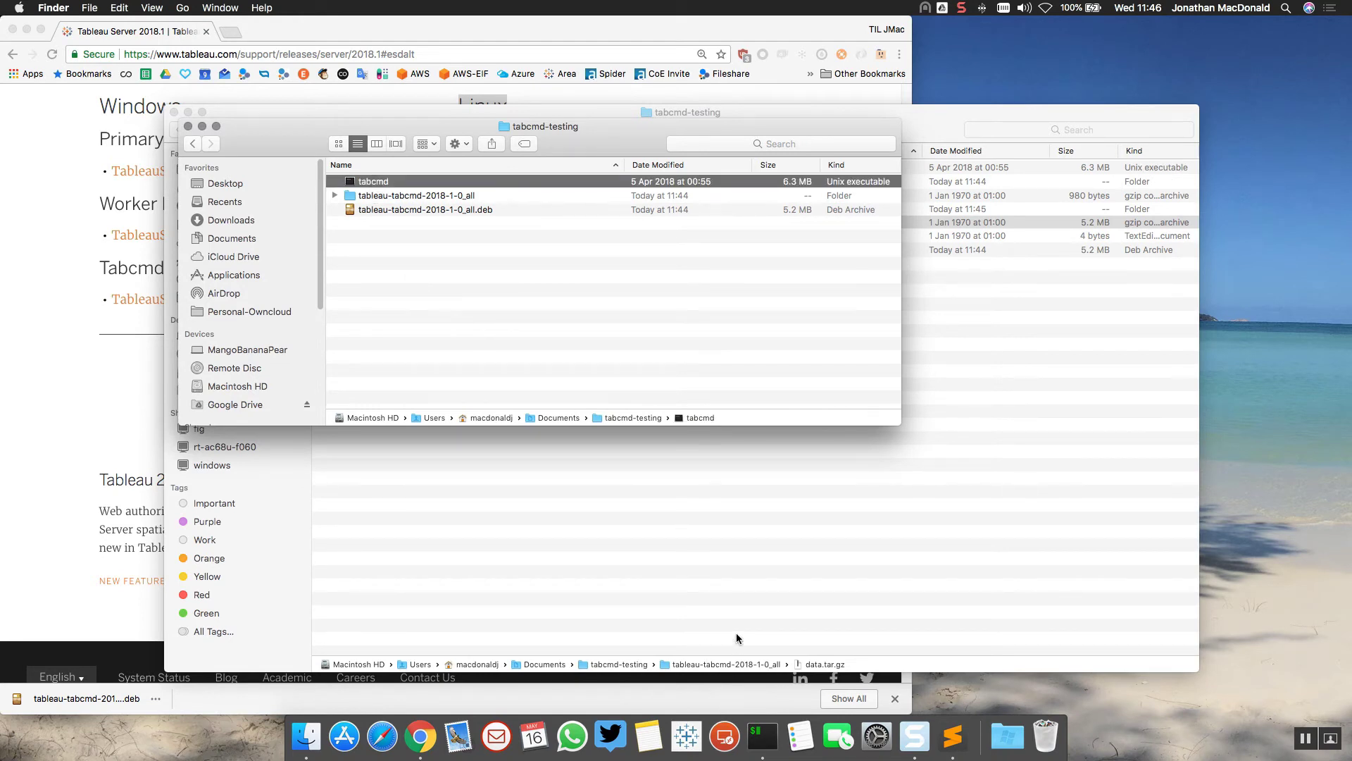
pyautogui.click(765, 736)
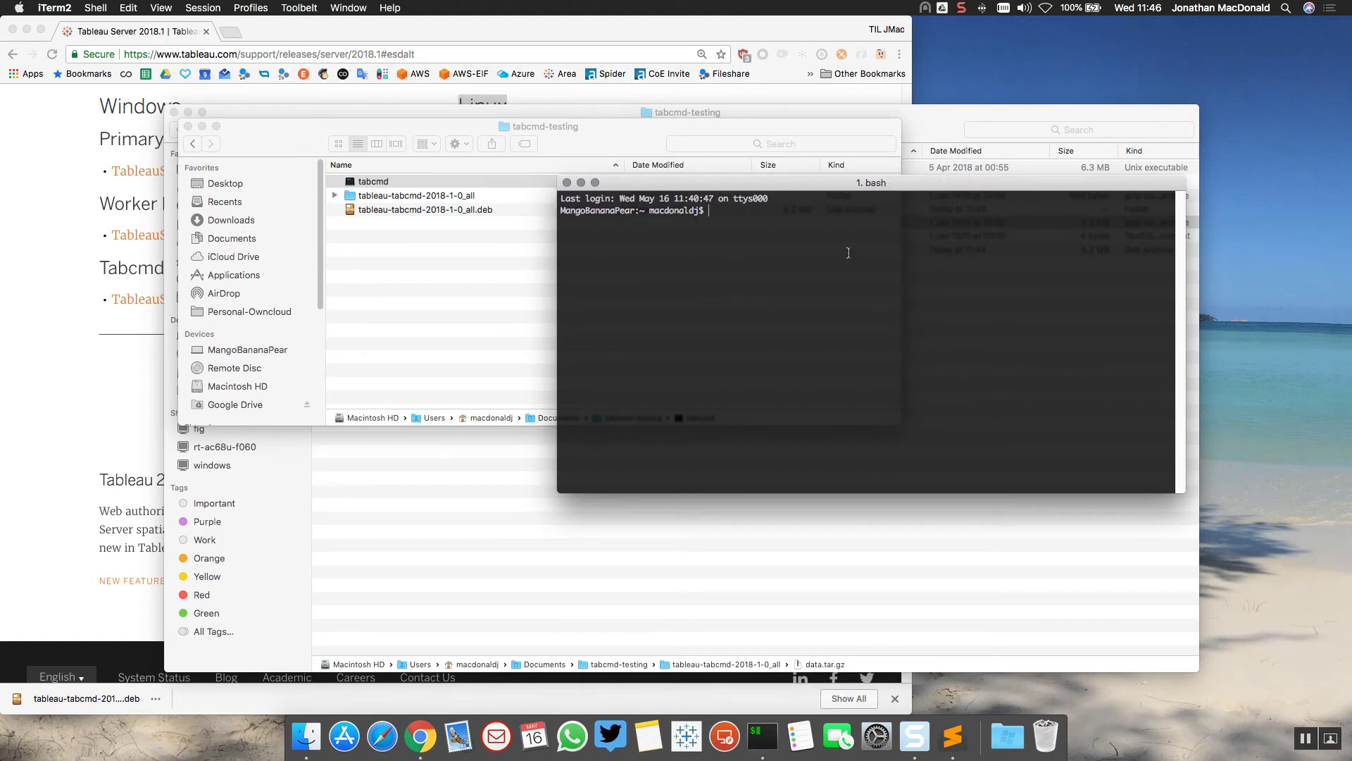
pyautogui.write('cd ~')
pyautogui.write('/Doc')
# Change into ~/Documents/tabcmd-testing/ and run ./tabcmd --accepteula
pyautogui.press('Tab')
pyautogui.write('ta')
pyautogui.press('Tab')
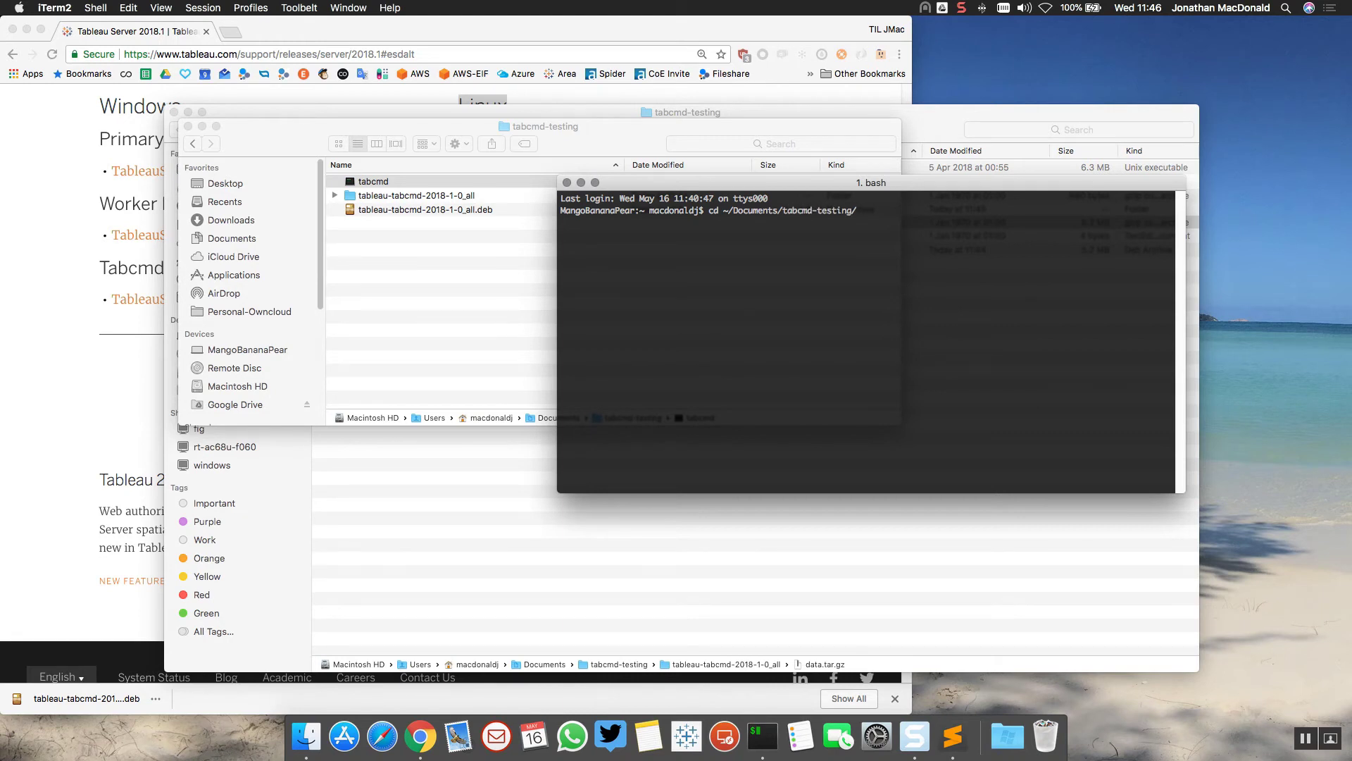
pyautogui.press('Return')
pyautogui.write('./ta')
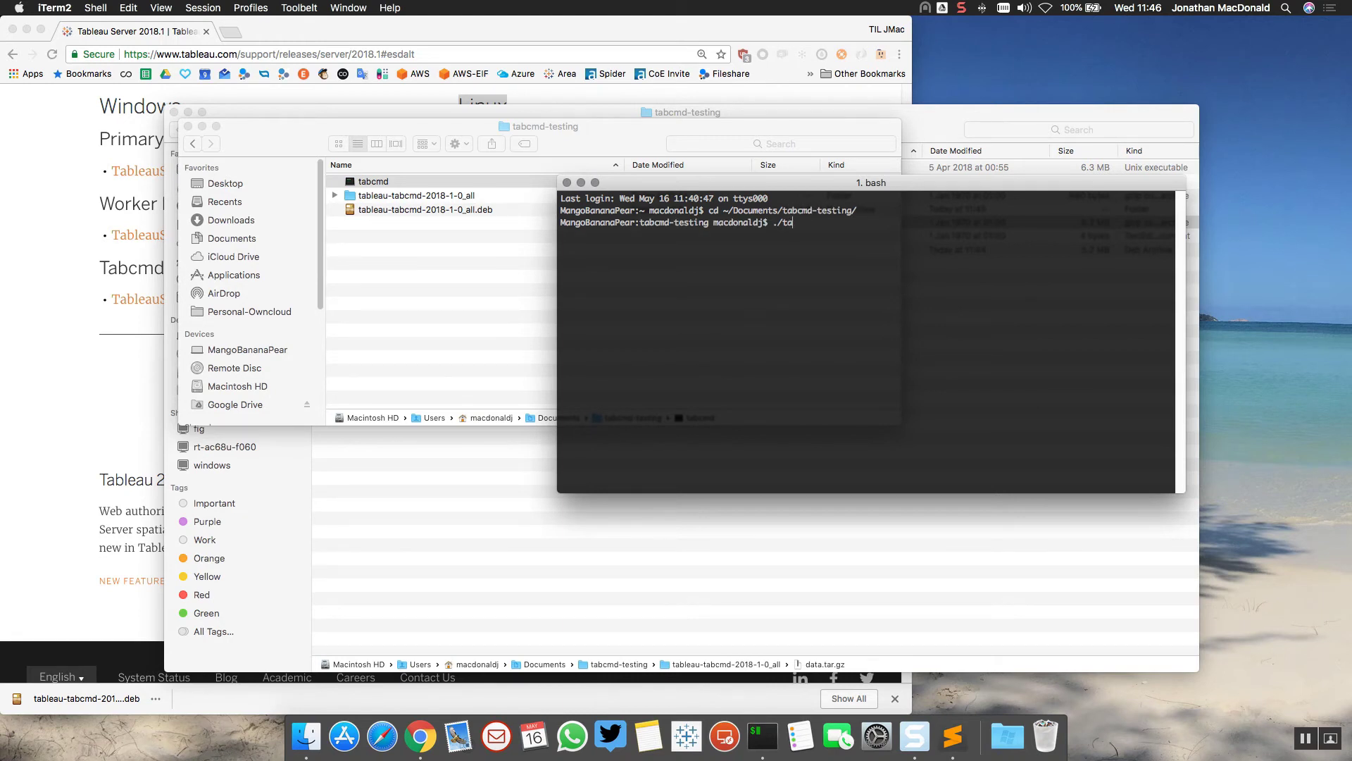
pyautogui.write('bcmd --accept')
pyautogui.write('ula')
pyautogui.press('Return')
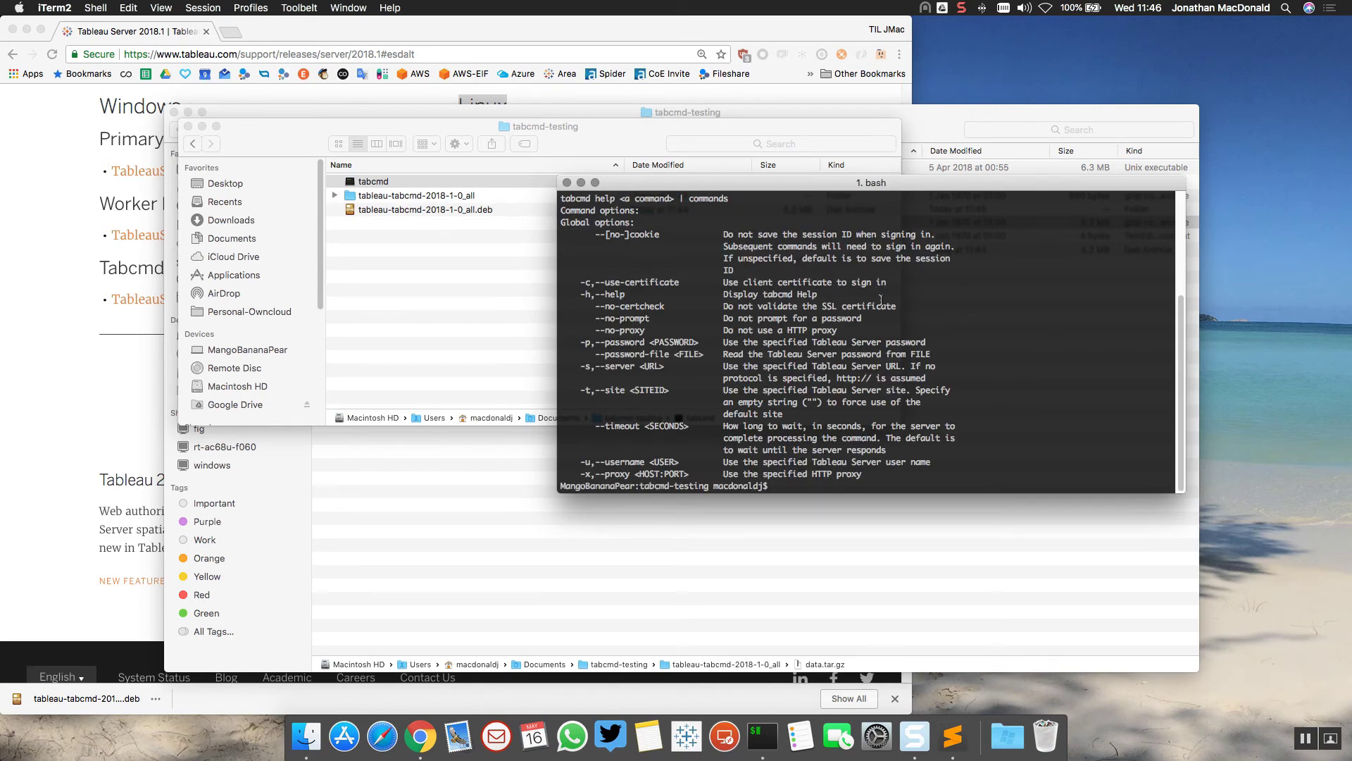
# Enlarge the iTerm2 window and highlight the tabcmd command and four realpath/sed errors
pyautogui.moveTo(890, 492); pyautogui.dragTo(891, 587)
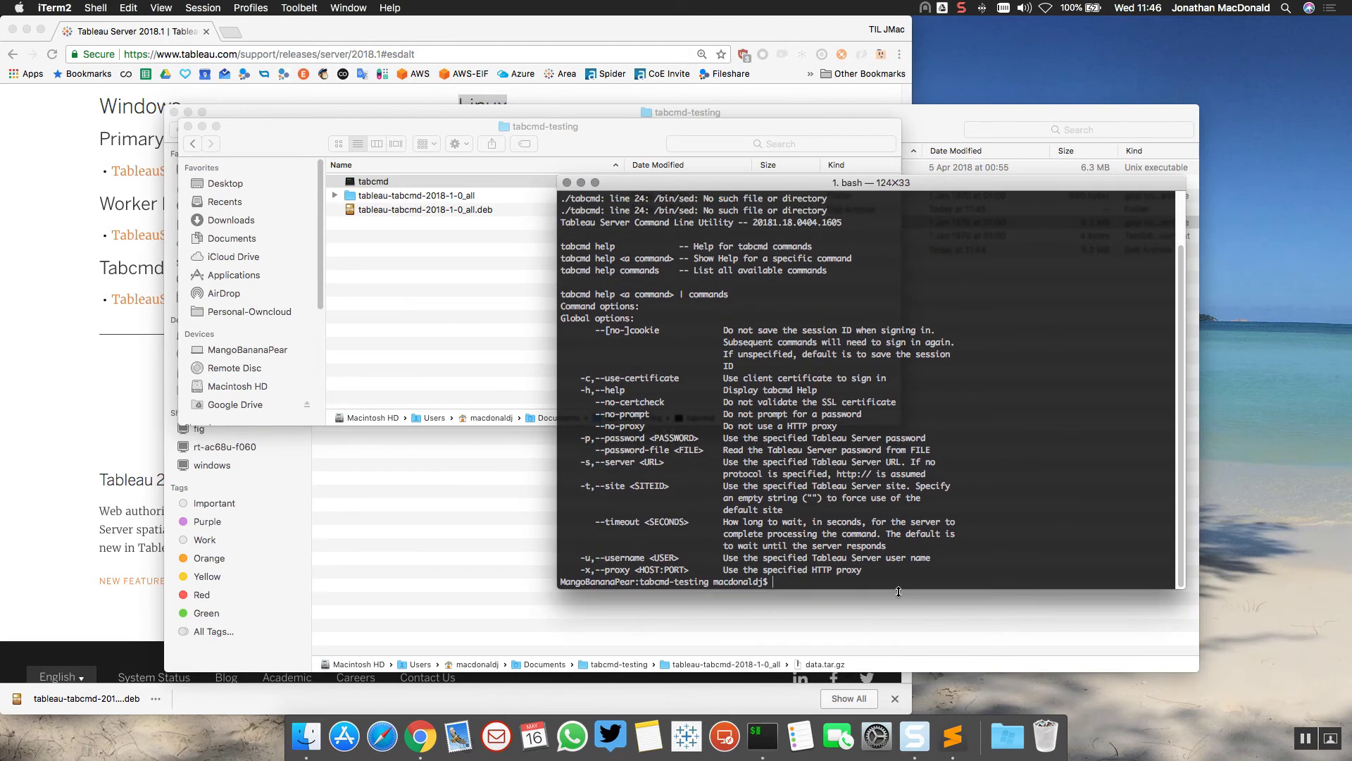
pyautogui.scroll(3, 800, 352)
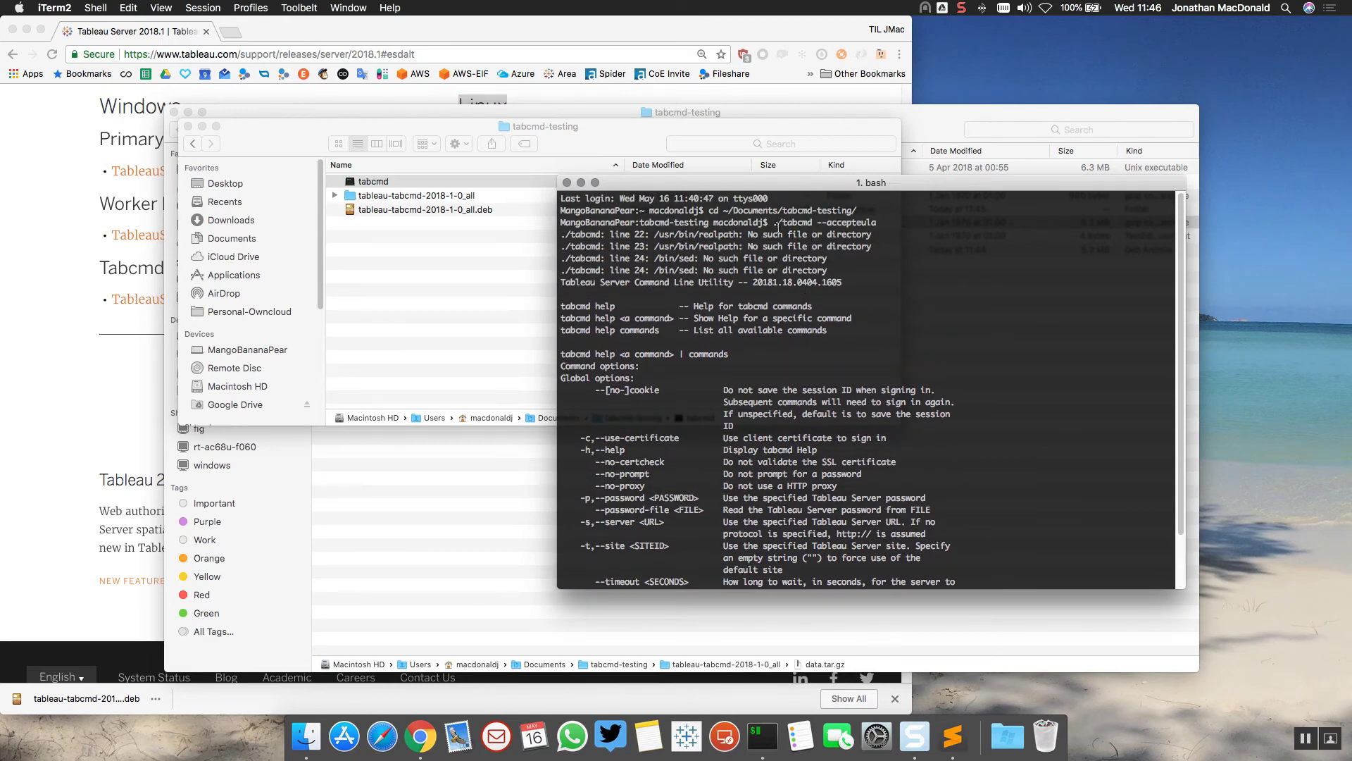
pyautogui.moveTo(772, 222); pyautogui.dragTo(877, 223)
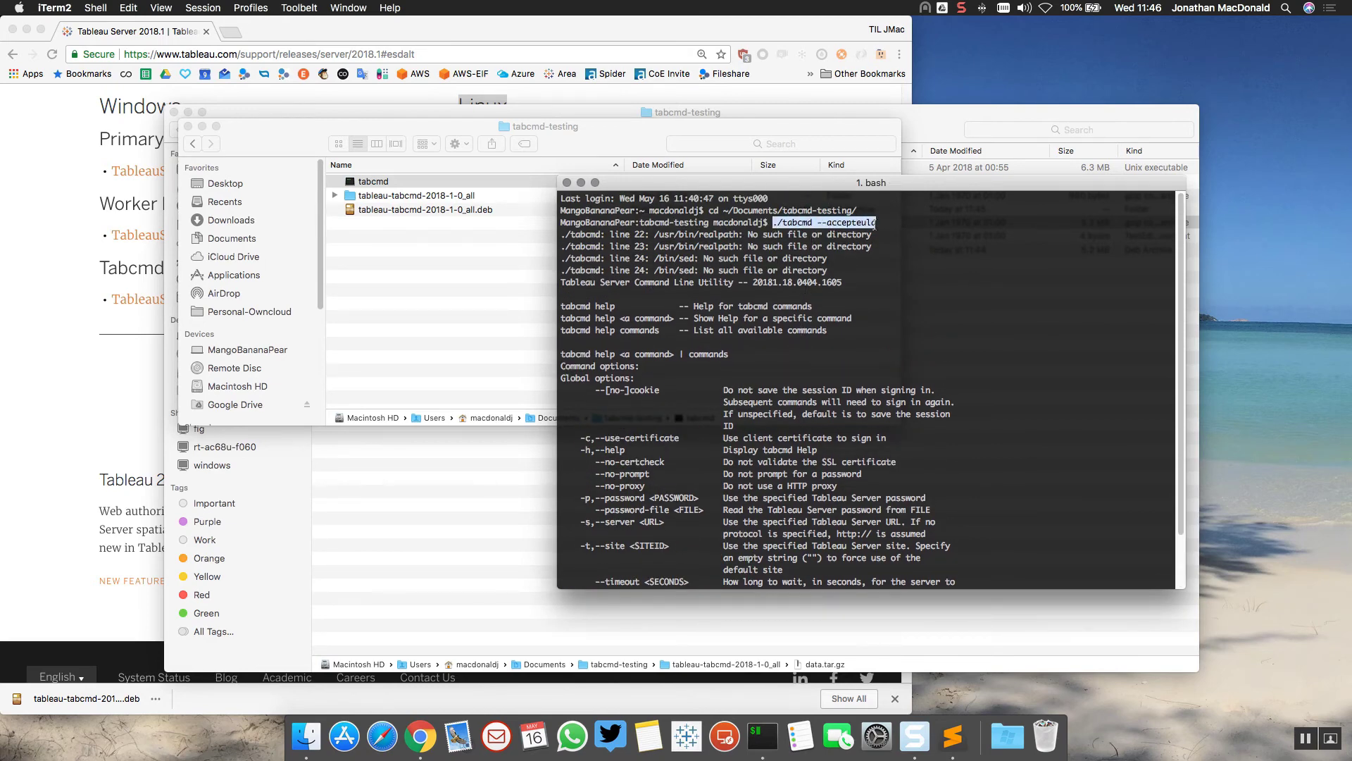
pyautogui.moveTo(690, 224); pyautogui.dragTo(700, 278)
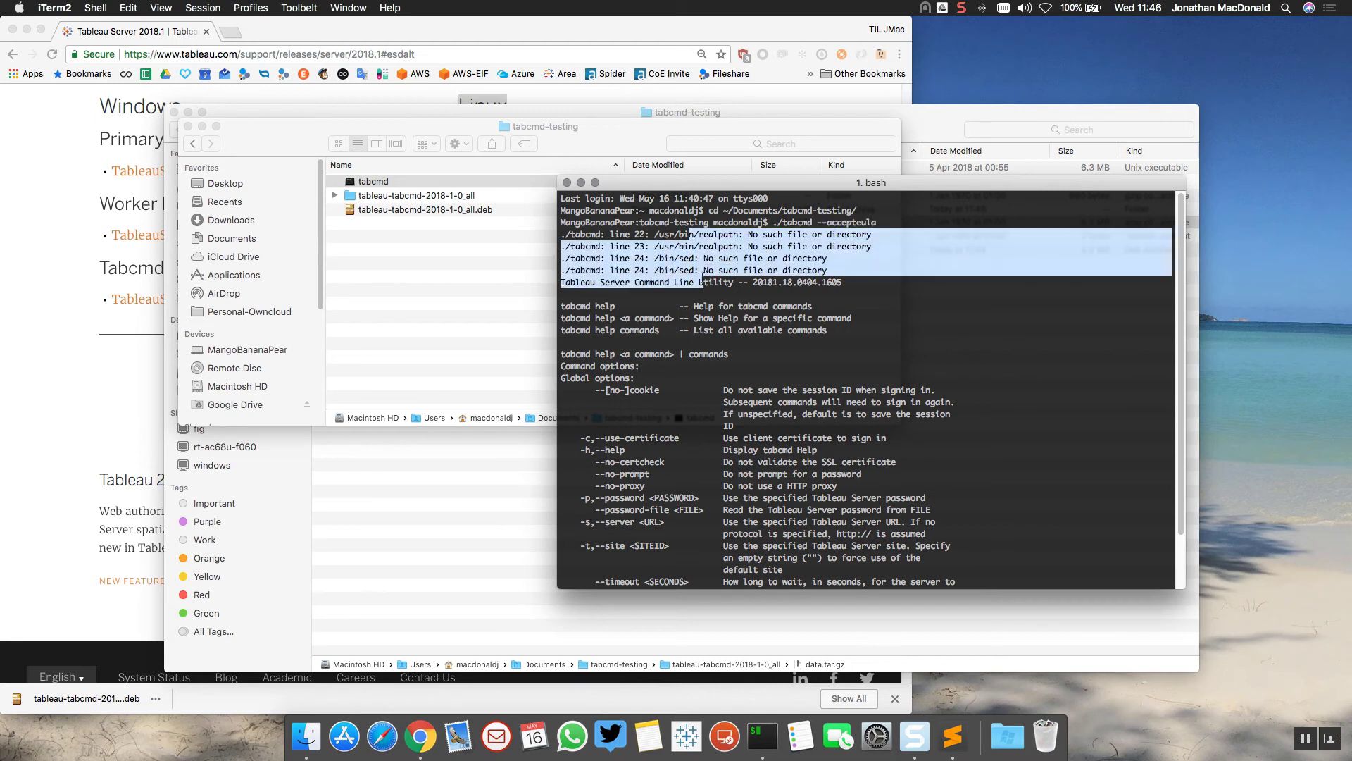
pyautogui.click(699, 278)
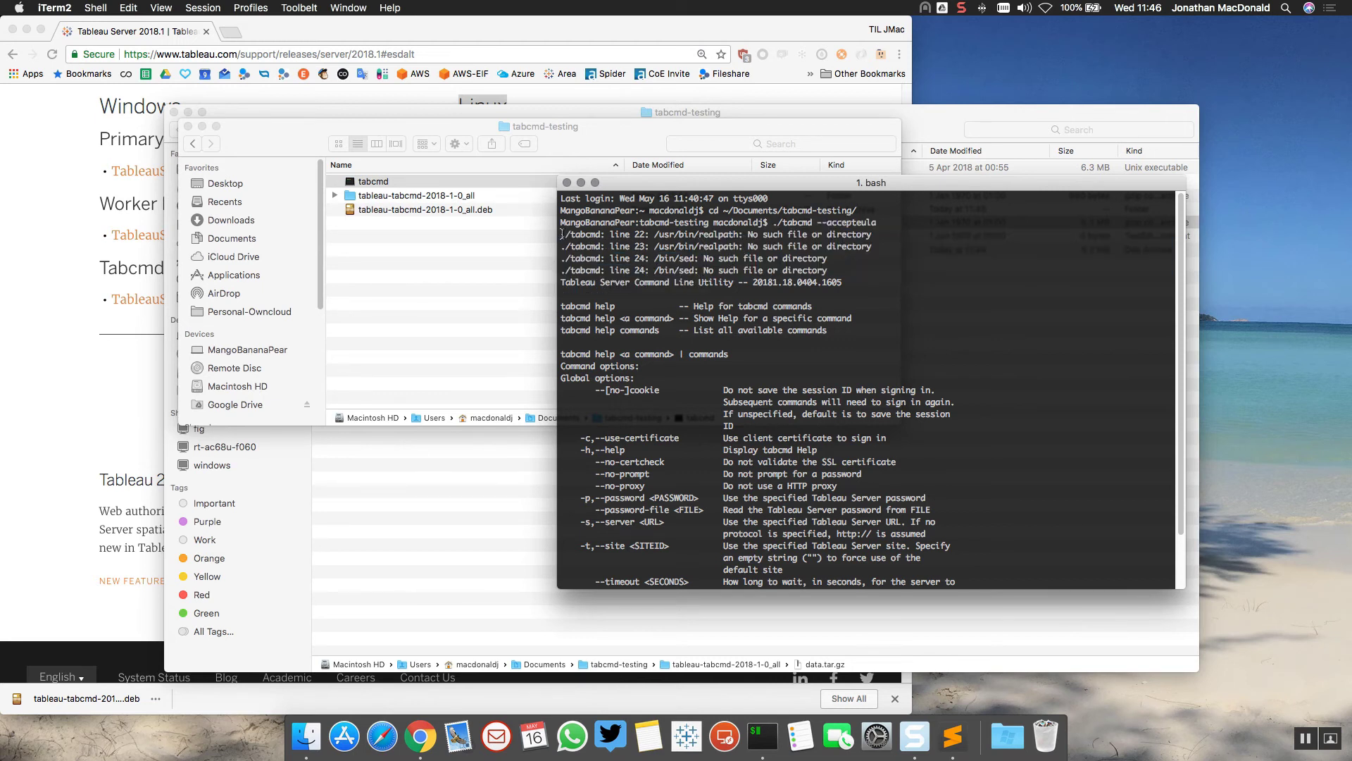
pyautogui.moveTo(560, 234); pyautogui.dragTo(847, 270)
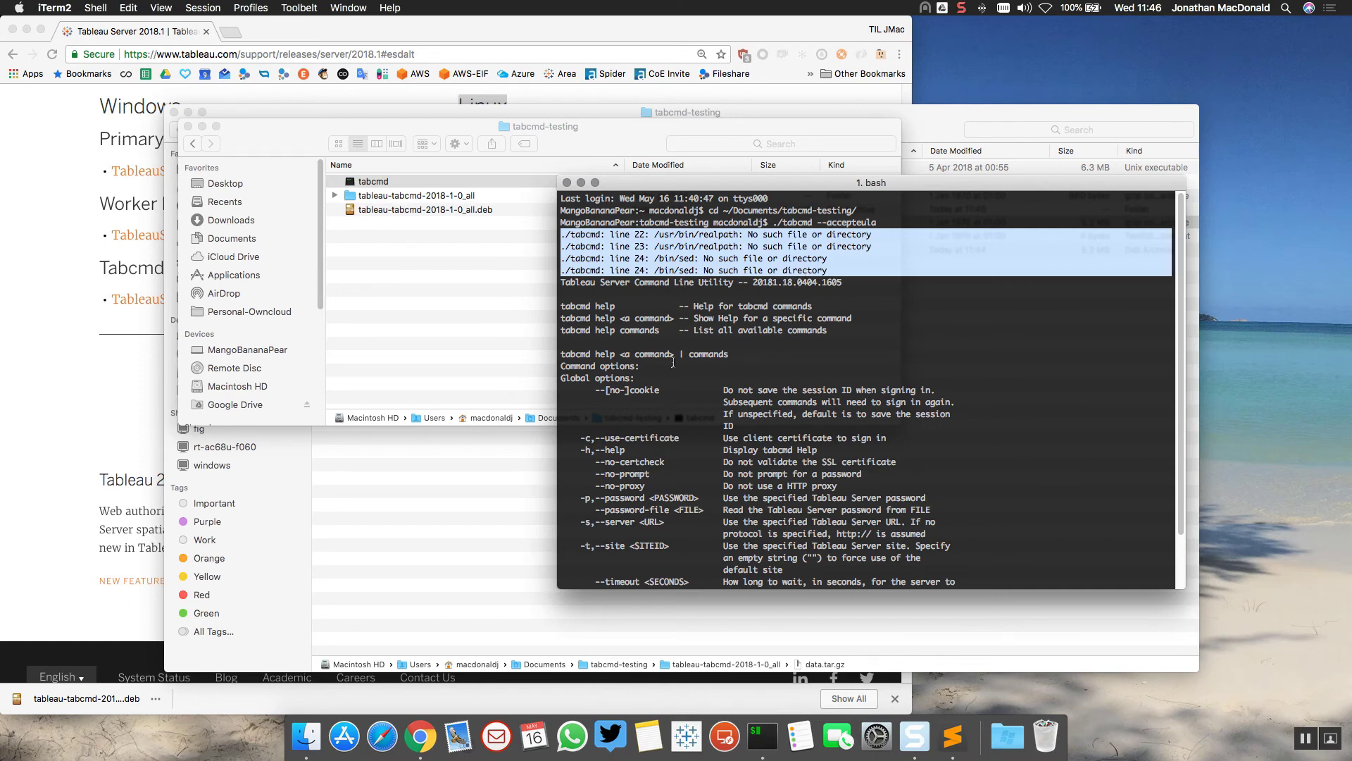
pyautogui.scroll(-3, 668, 403)
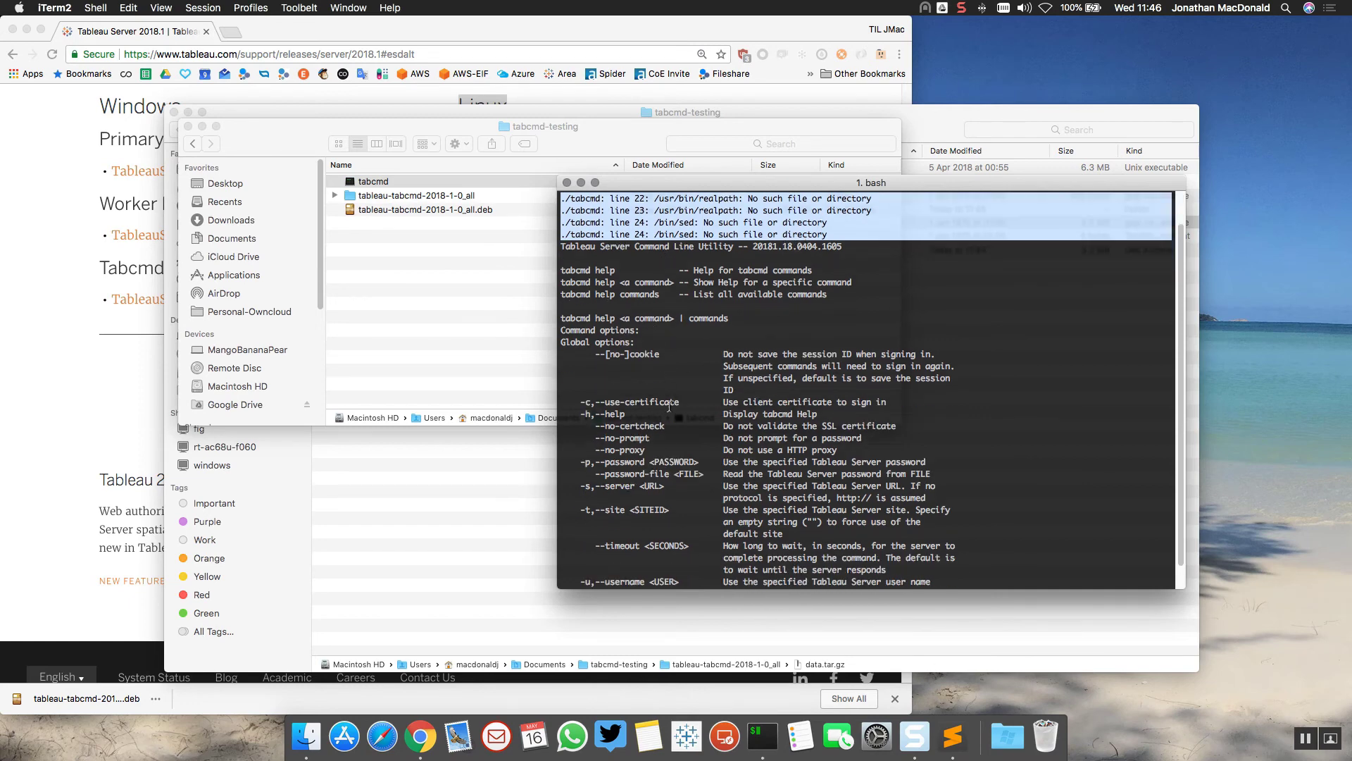
pyautogui.scroll(-2, 668, 402)
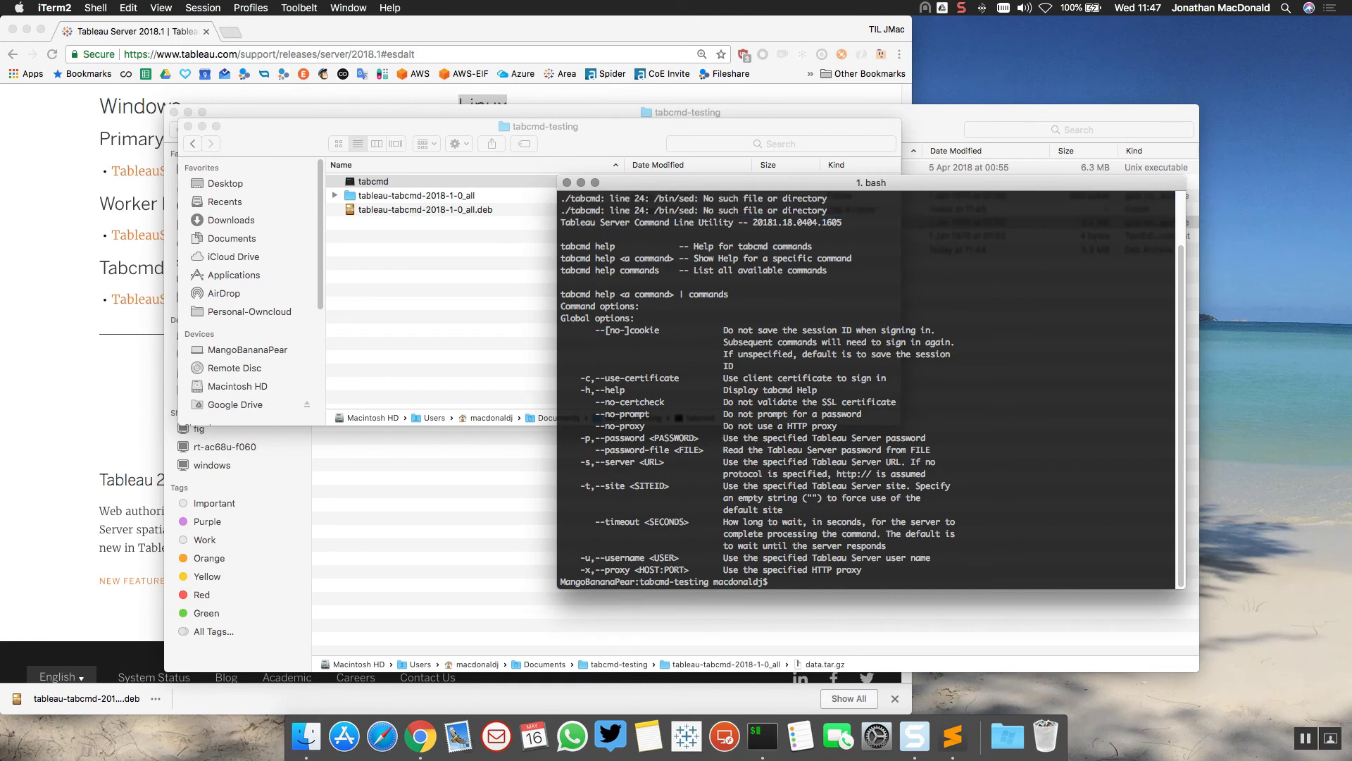
pyautogui.write('./tabcmd ')
pyautogui.write('login-')
pyautogui.write(' -s http:/')
pyautogui.write('/training.the')
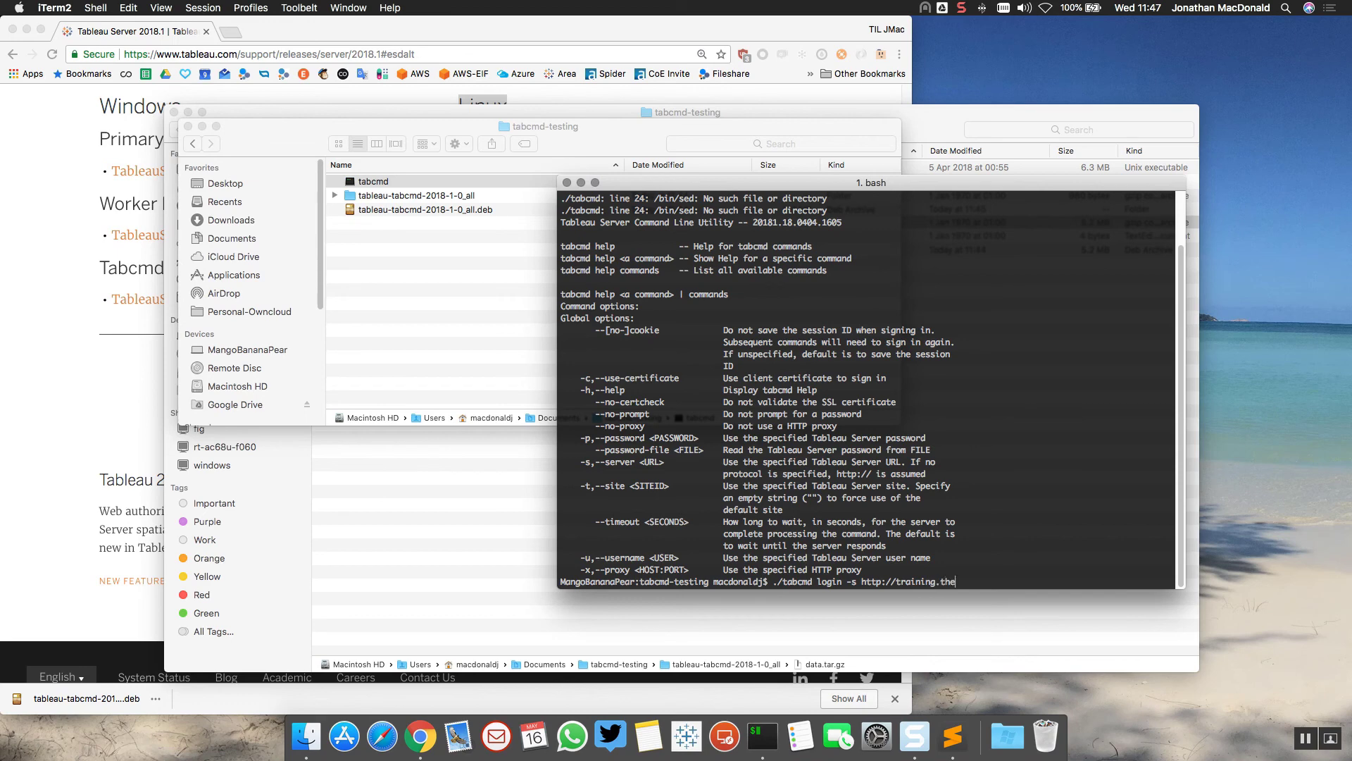
pyautogui.write('informationlab.co.uk')
pyautogui.press('Return')
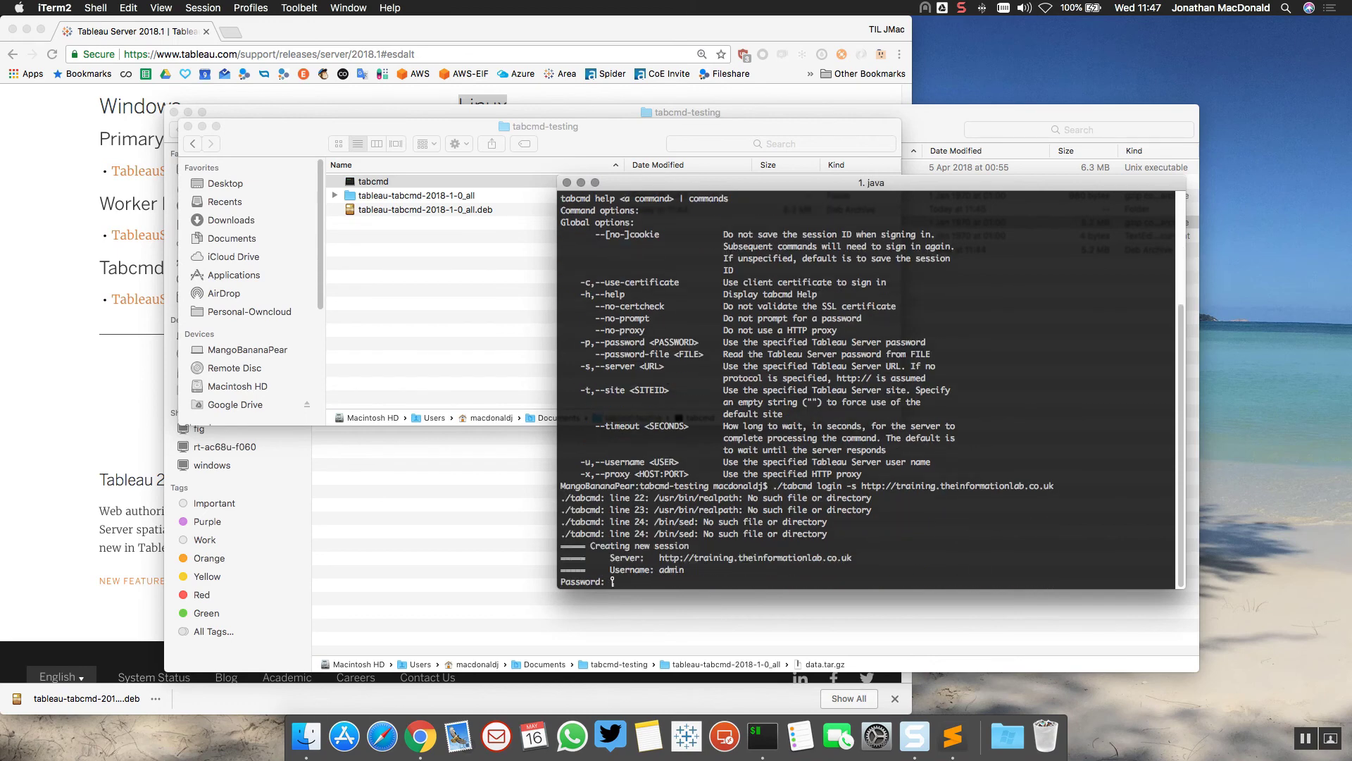